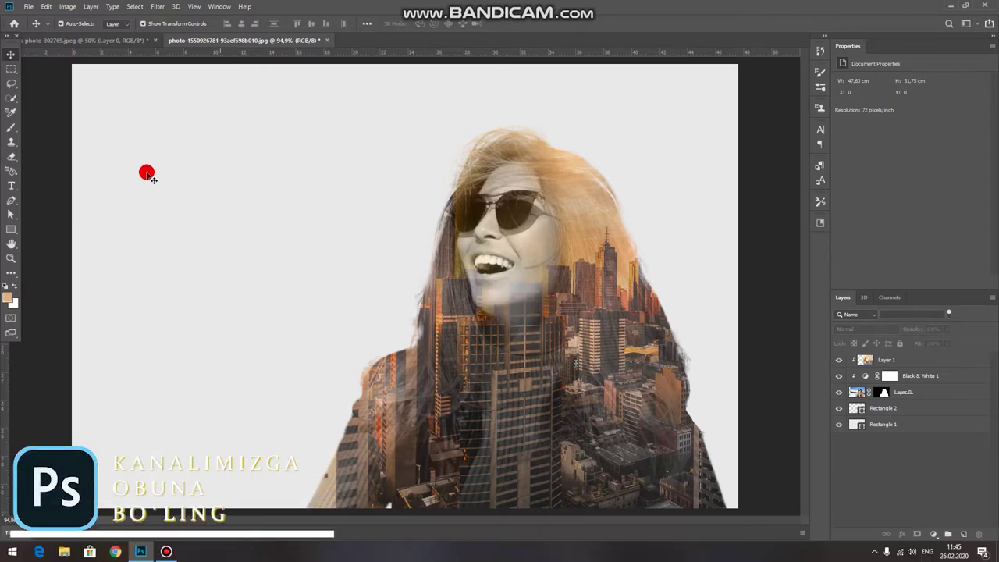
# Switch to the city skyline document and drag its layer toward the portrait document.
pyautogui.click(72, 41)
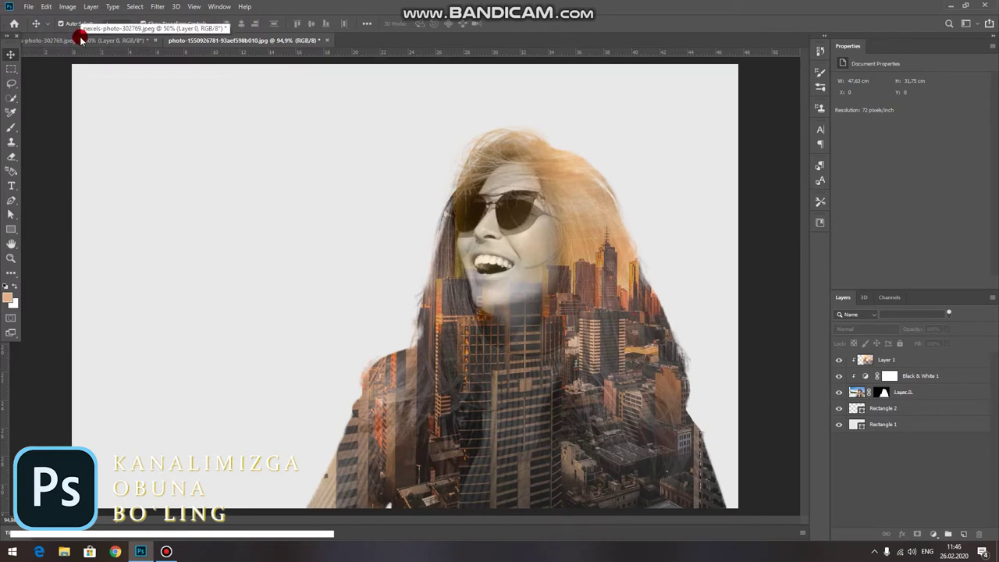
pyautogui.click(81, 39)
pyautogui.moveTo(290, 196); pyautogui.dragTo(195, 45)
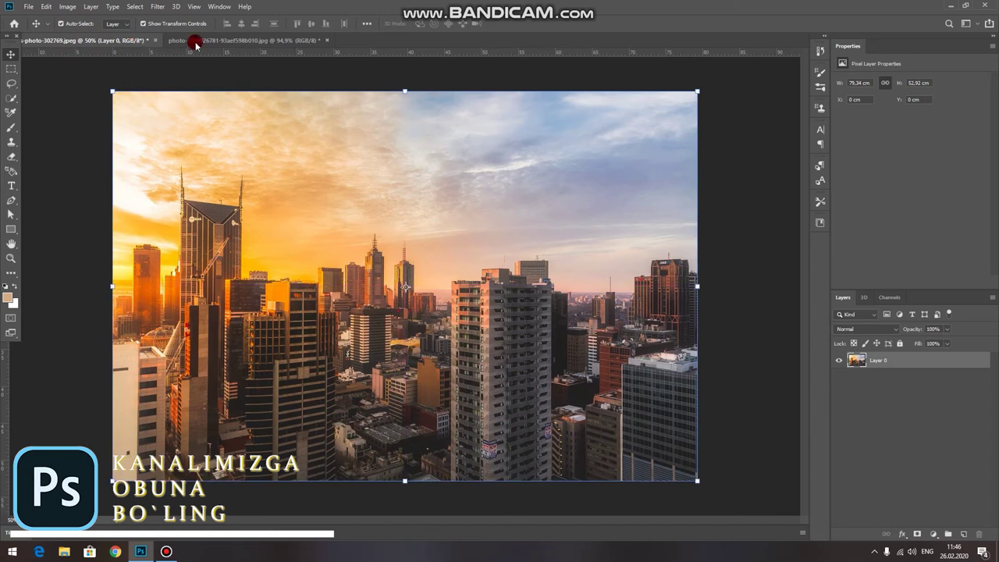
# Open the woman-in-sunglasses photo, fit it on screen, and unlock its Background into Layer 0.
pyautogui.click(28, 7)
pyautogui.click(39, 34)
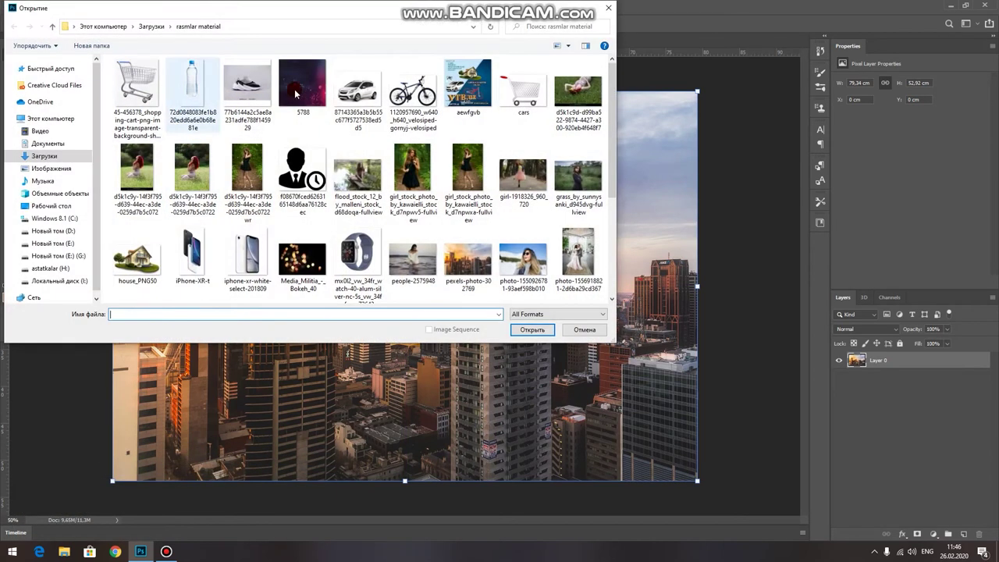
pyautogui.moveTo(607, 89); pyautogui.dragTo(587, 148)
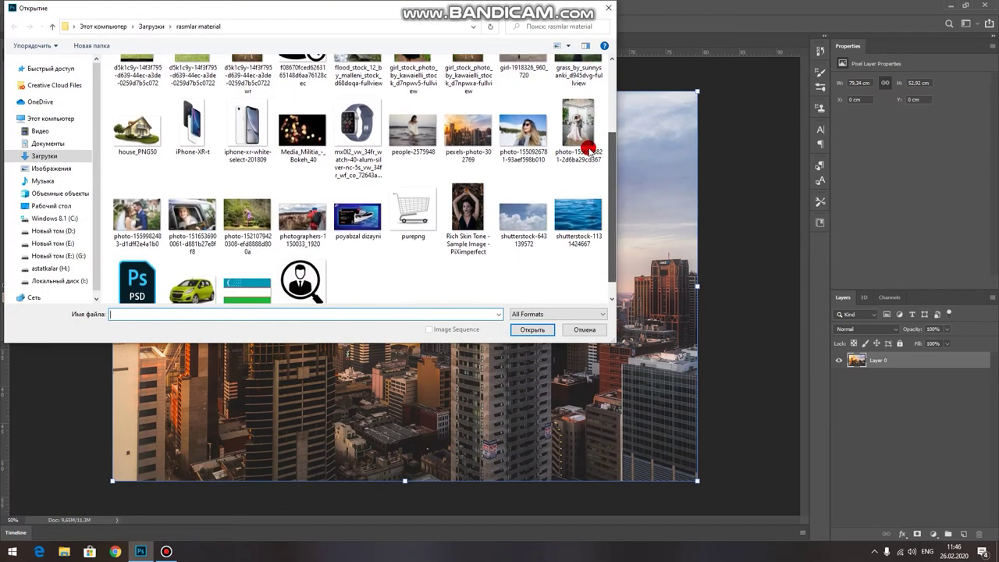
pyautogui.click(523, 131)
pyautogui.click(532, 329)
pyautogui.hotkey('ctrl', '0')
pyautogui.click(979, 360)
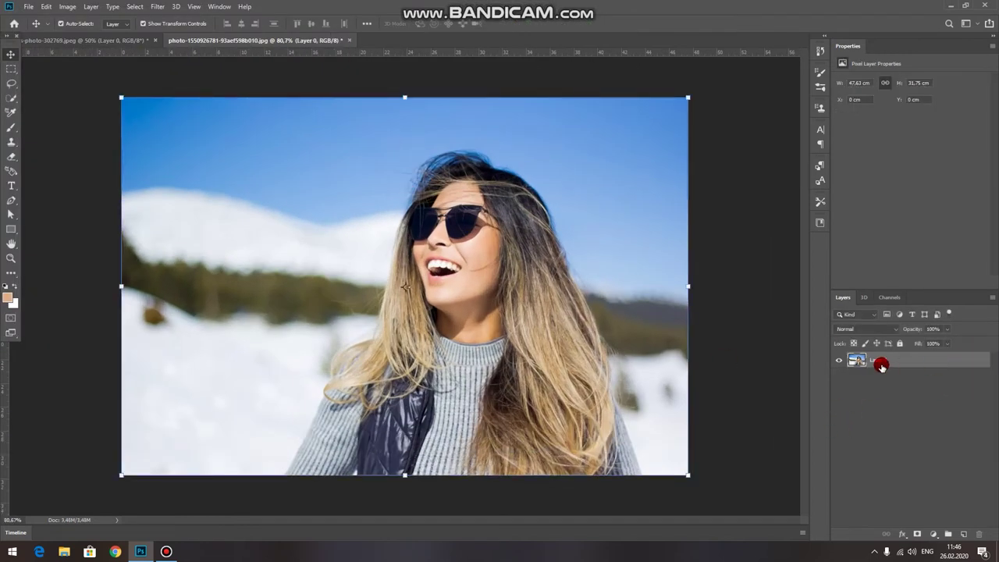
# Duplicate Layer 0, hide the copy, reselect Layer 0 and enter Select and Mask.
pyautogui.moveTo(882, 375); pyautogui.dragTo(883, 376)
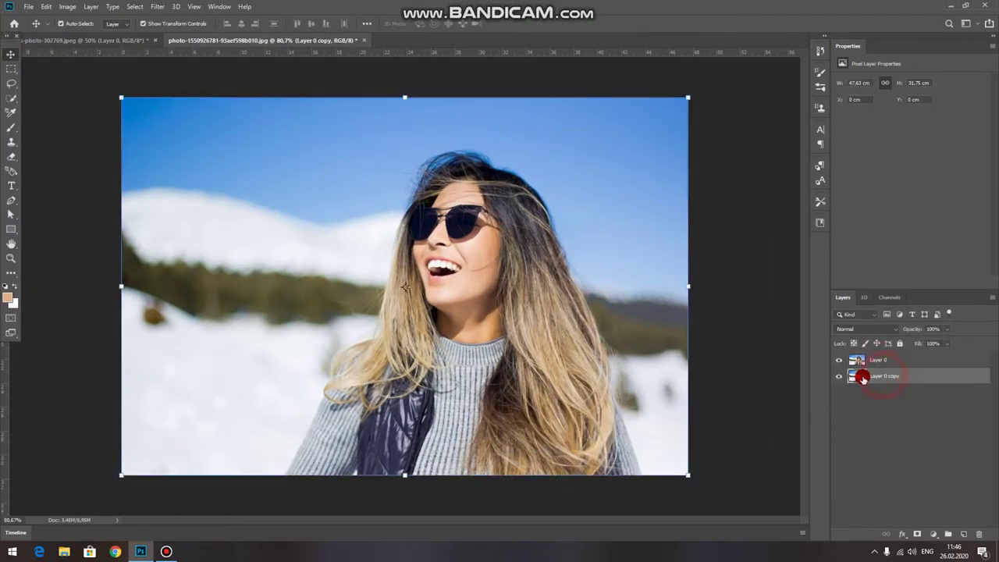
pyautogui.click(841, 379)
pyautogui.click(882, 358)
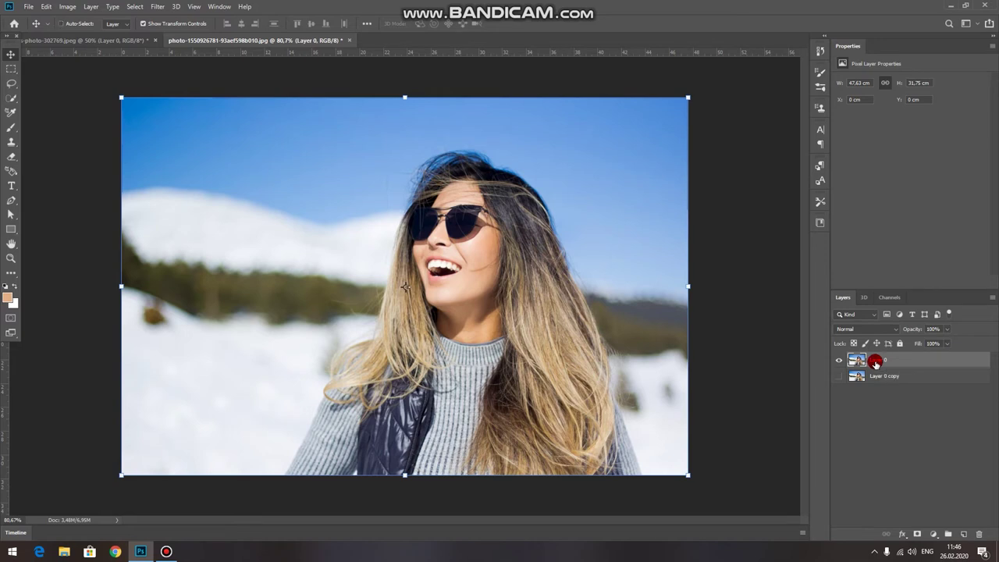
pyautogui.hotkey('ctrl', 'alt', 'r')
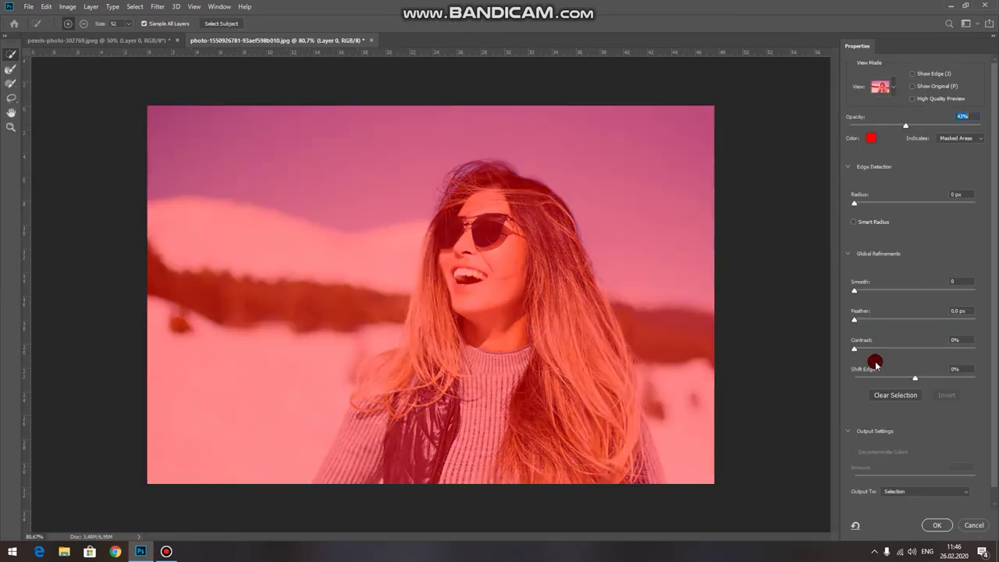
# Quick-select the woman's hair, face and sweater, including the right side of her hair.
pyautogui.moveTo(474, 188)
pyautogui.mouseDown()
pyautogui.moveTo(536, 207)
pyautogui.moveTo(598, 323)
pyautogui.moveTo(645, 474)
pyautogui.mouseUp()
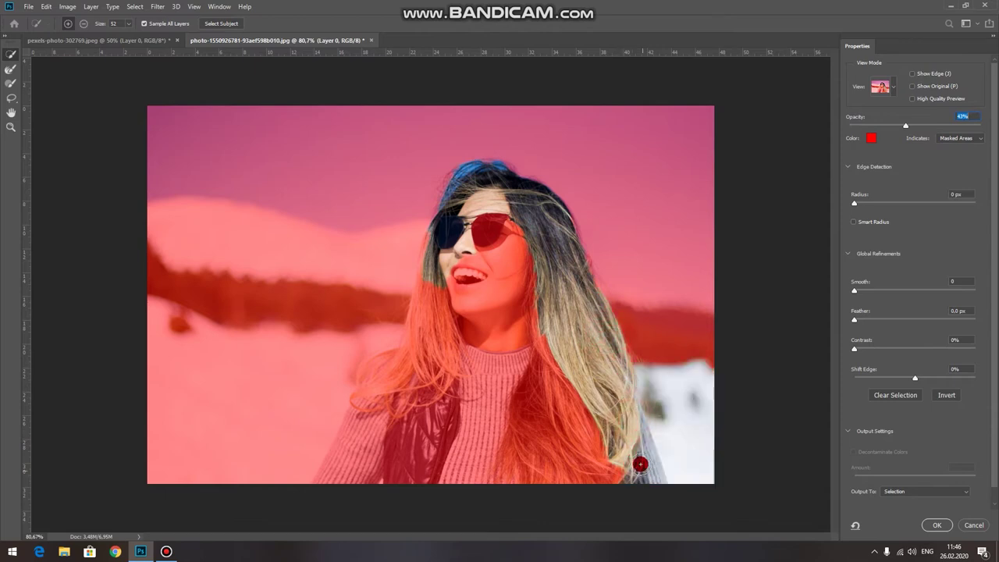
pyautogui.moveTo(562, 370)
pyautogui.mouseDown()
pyautogui.moveTo(417, 364)
pyautogui.moveTo(333, 476)
pyautogui.moveTo(379, 368)
pyautogui.moveTo(417, 341)
pyautogui.moveTo(440, 285)
pyautogui.moveTo(437, 235)
pyautogui.moveTo(432, 266)
pyautogui.mouseUp()
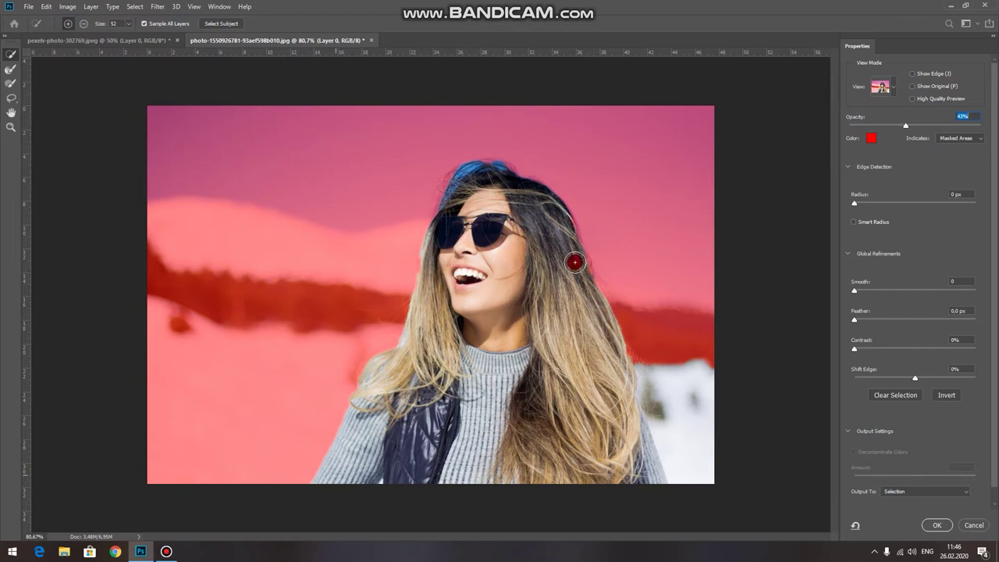
pyautogui.moveTo(579, 263)
pyautogui.mouseDown()
pyautogui.moveTo(569, 214)
pyautogui.moveTo(564, 237)
pyautogui.moveTo(616, 383)
pyautogui.moveTo(615, 352)
pyautogui.moveTo(554, 384)
pyautogui.mouseUp()
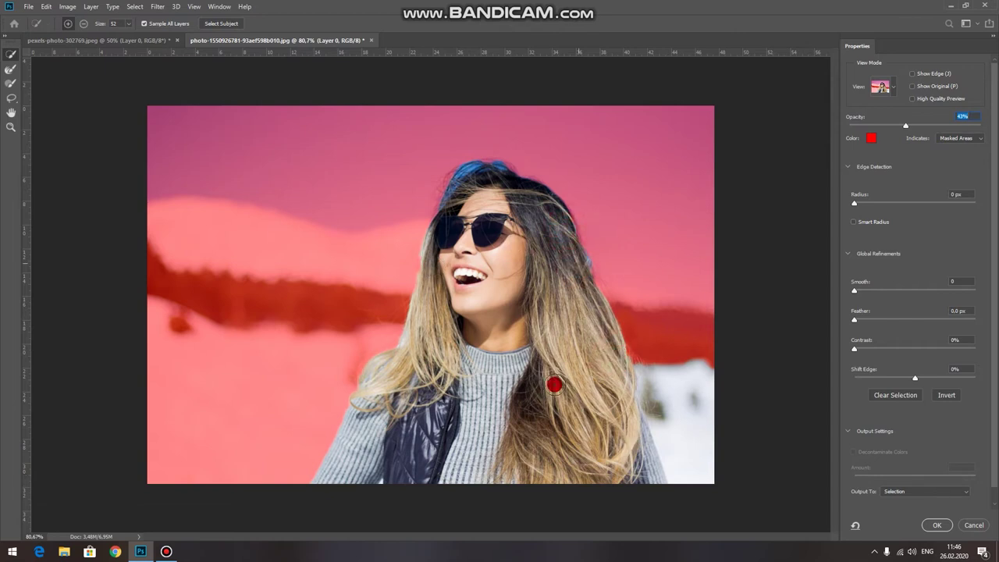
pyautogui.click(10, 74)
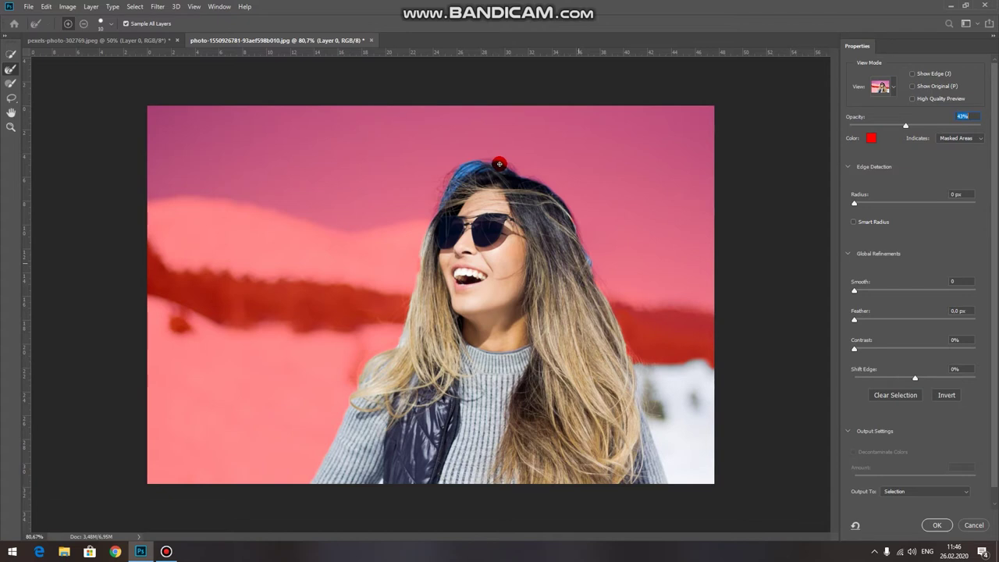
# Zoom in on the top of her hair and refine the hair edge at the crown.
pyautogui.click(11, 127)
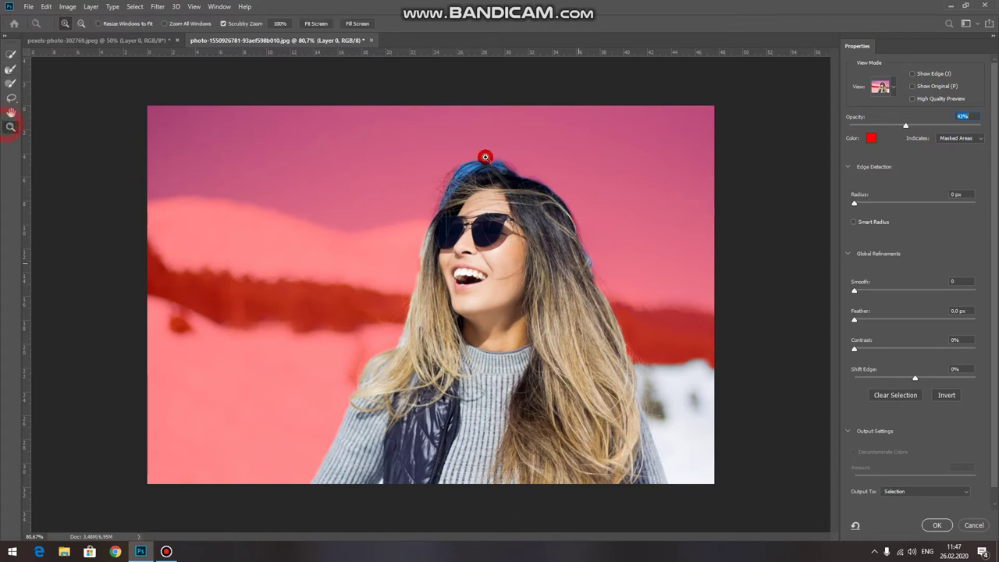
pyautogui.click(485, 152)
pyautogui.click(506, 116)
pyautogui.click(11, 72)
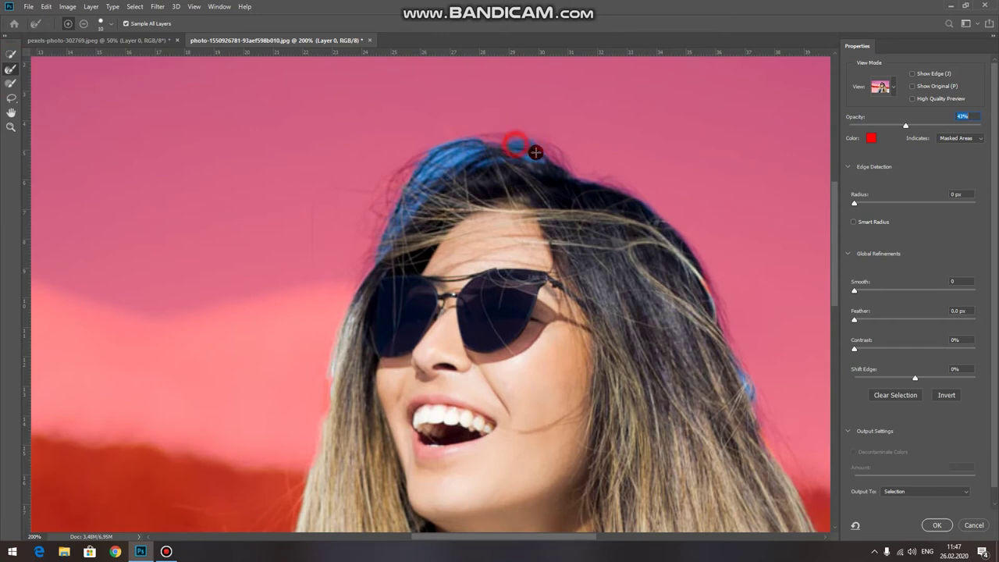
pyautogui.moveTo(527, 139)
pyautogui.mouseDown()
pyautogui.moveTo(443, 149)
pyautogui.moveTo(465, 145)
pyautogui.mouseUp()
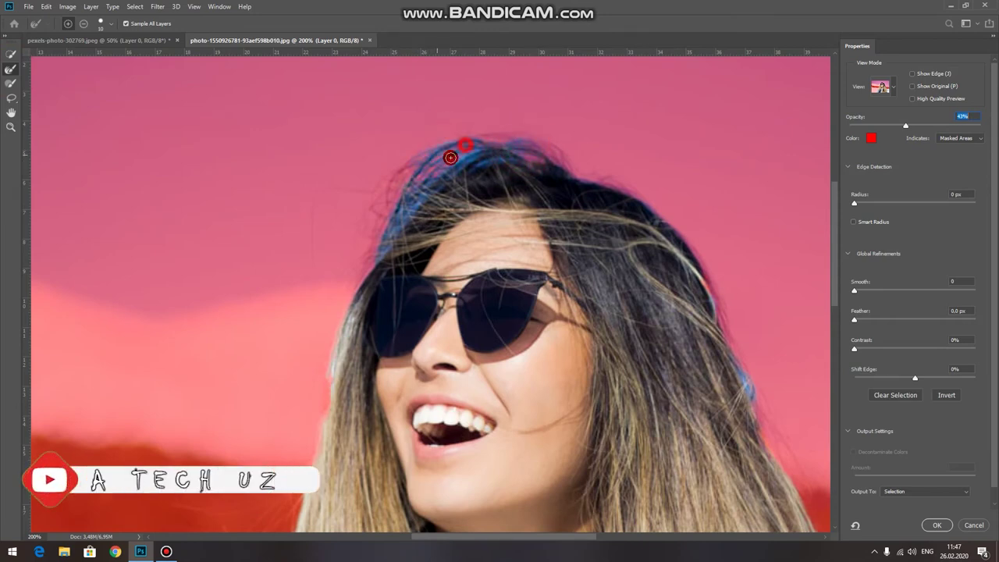
# Enlarge the Refine Edge brush to 46 px and clean the hair edge from crown to right.
pyautogui.click(102, 23)
pyautogui.moveTo(59, 50); pyautogui.dragTo(77, 54)
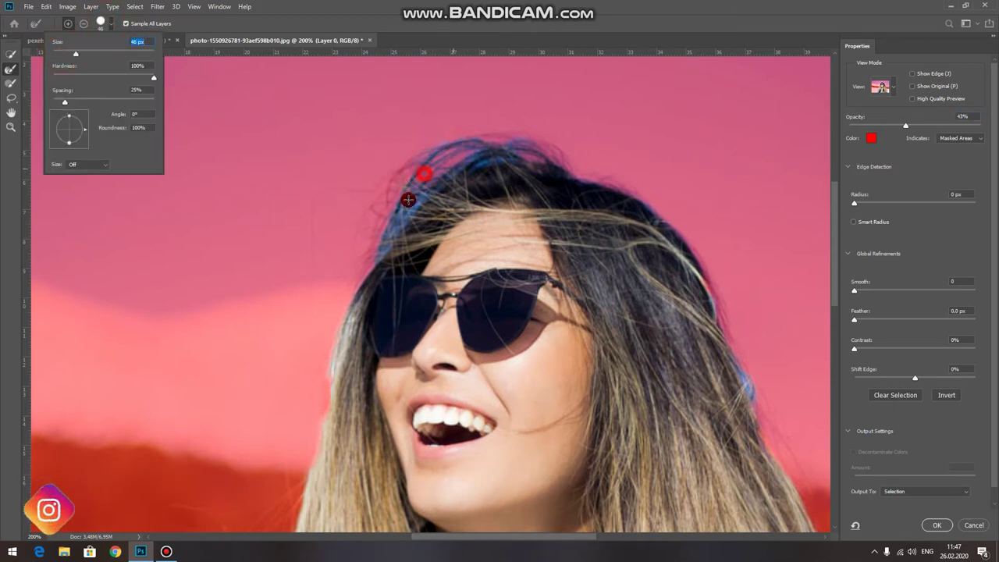
pyautogui.click(424, 174)
pyautogui.moveTo(515, 140); pyautogui.dragTo(507, 275)
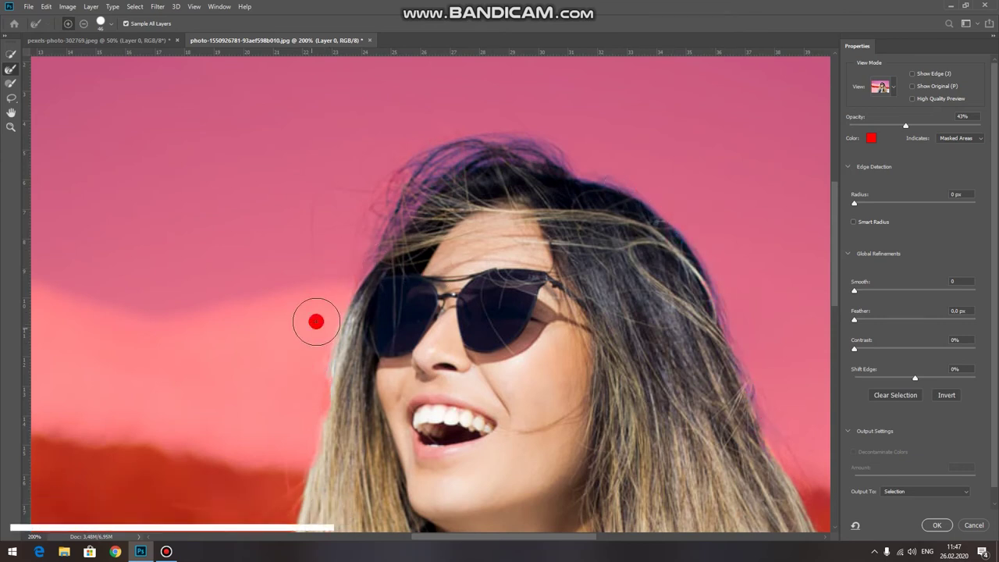
pyautogui.moveTo(317, 319); pyautogui.dragTo(292, 466)
pyautogui.scroll(-2, 328, 260)
pyautogui.scroll(-2, 317, 283)
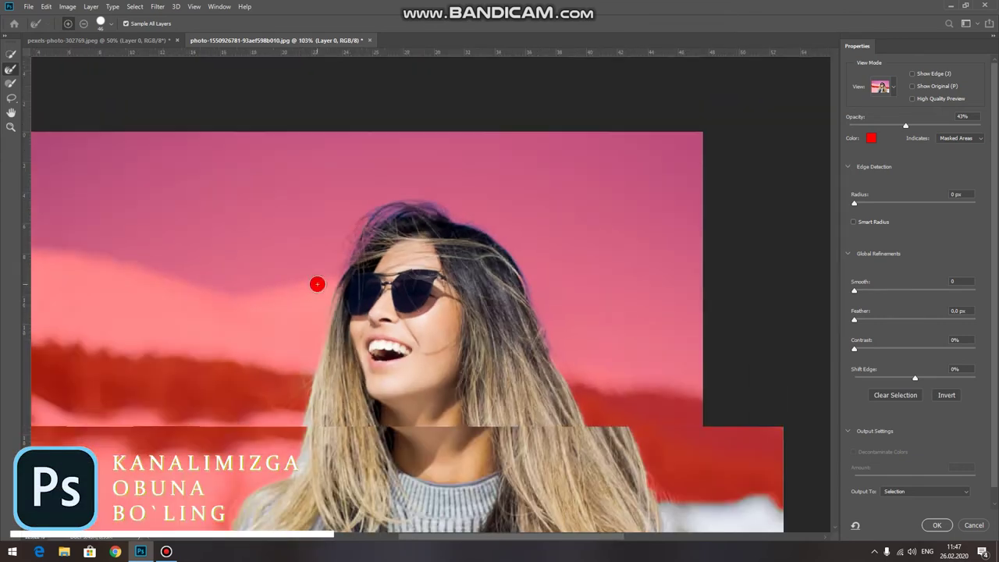
pyautogui.scroll(-3, 379, 404)
pyautogui.scroll(5, 377, 403)
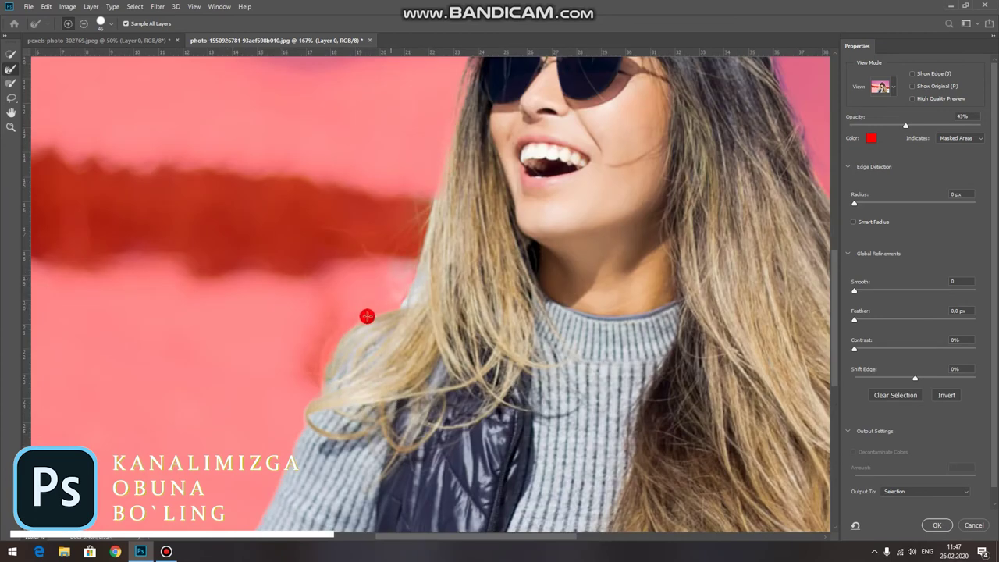
# Refine the hair edges beside her shoulder, at the lower left, and on the right side.
pyautogui.click(410, 260)
pyautogui.click(392, 288)
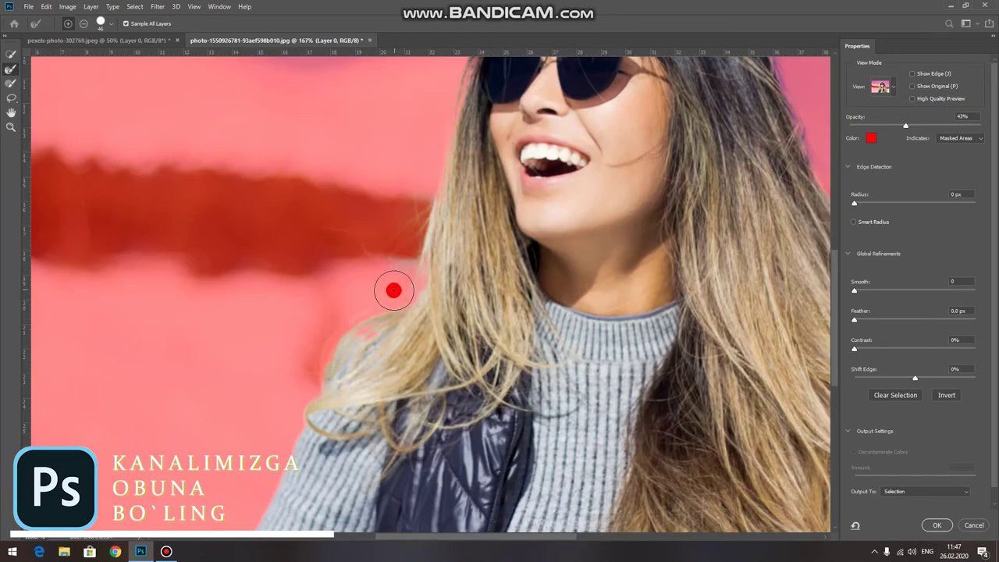
pyautogui.click(309, 284)
pyautogui.scroll(-1, 310, 284)
pyautogui.scroll(-1, 257, 283)
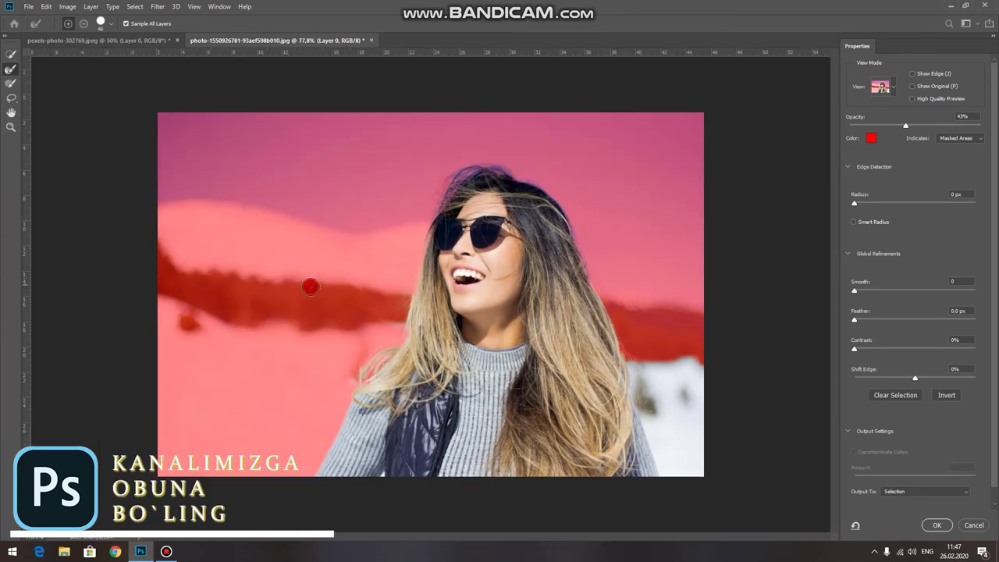
pyautogui.scroll(-1, 304, 328)
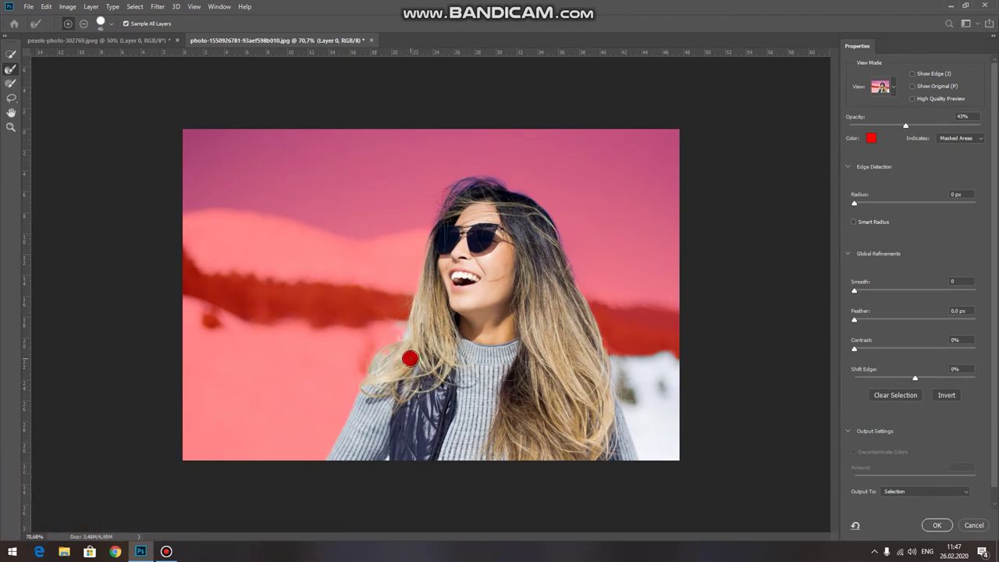
pyautogui.moveTo(617, 348); pyautogui.dragTo(642, 448)
pyautogui.moveTo(618, 327)
pyautogui.mouseDown()
pyautogui.moveTo(609, 351)
pyautogui.moveTo(631, 364)
pyautogui.moveTo(636, 348)
pyautogui.moveTo(664, 431)
pyautogui.moveTo(663, 352)
pyautogui.moveTo(662, 367)
pyautogui.mouseUp()
# Remove the snow right of her hair from the selection and apply the refined selection.
pyautogui.click(12, 57)
pyautogui.moveTo(627, 356)
pyautogui.mouseDown()
pyautogui.moveTo(651, 417)
pyautogui.moveTo(661, 379)
pyautogui.mouseUp()
pyautogui.moveTo(651, 344)
pyautogui.mouseDown()
pyautogui.moveTo(663, 388)
pyautogui.moveTo(627, 382)
pyautogui.moveTo(620, 355)
pyautogui.moveTo(640, 415)
pyautogui.moveTo(594, 318)
pyautogui.mouseUp()
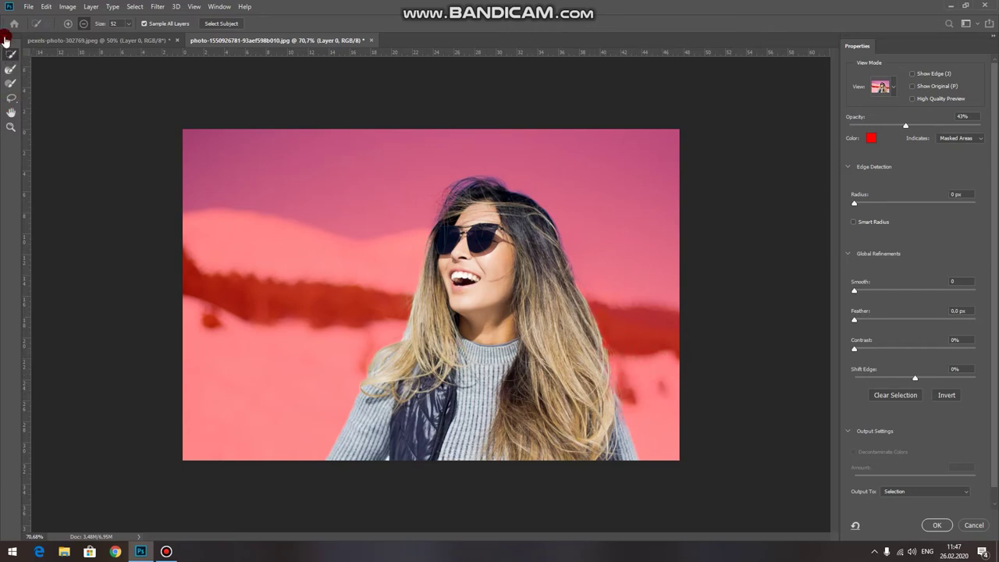
pyautogui.click(937, 526)
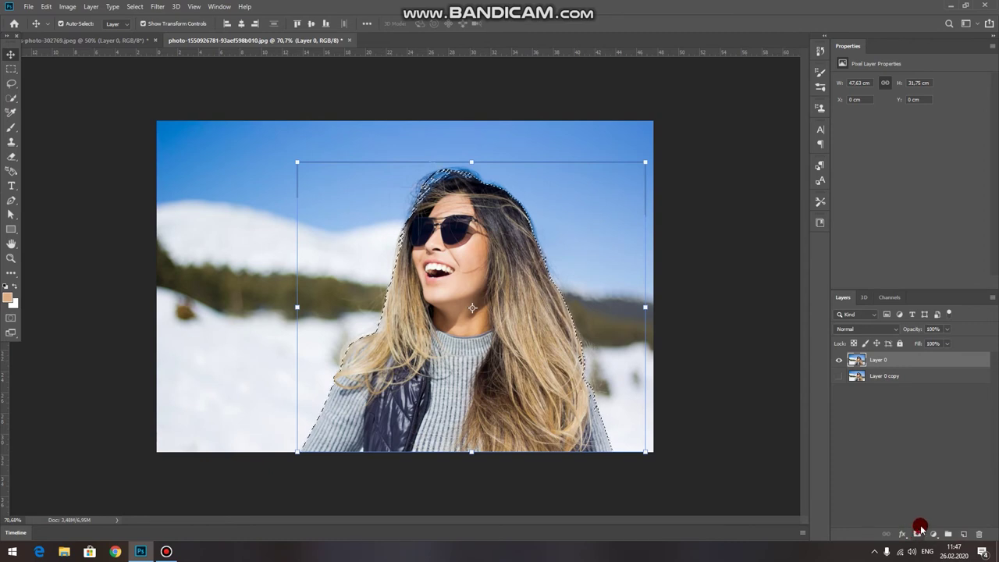
# Add a layer mask to Layer 0, show Layer 0 copy beneath, and select Layer 0's image.
pyautogui.click(916, 534)
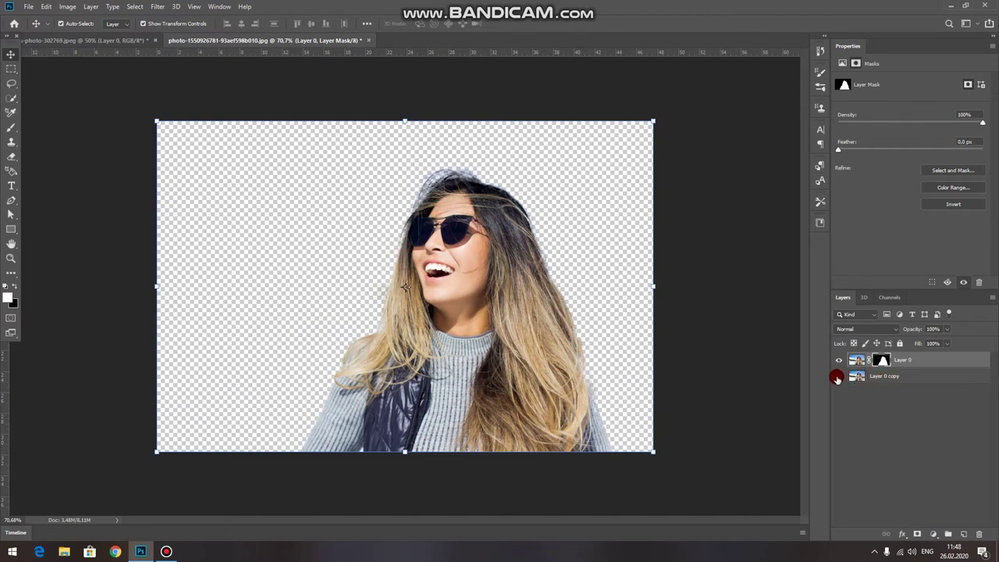
pyautogui.click(839, 378)
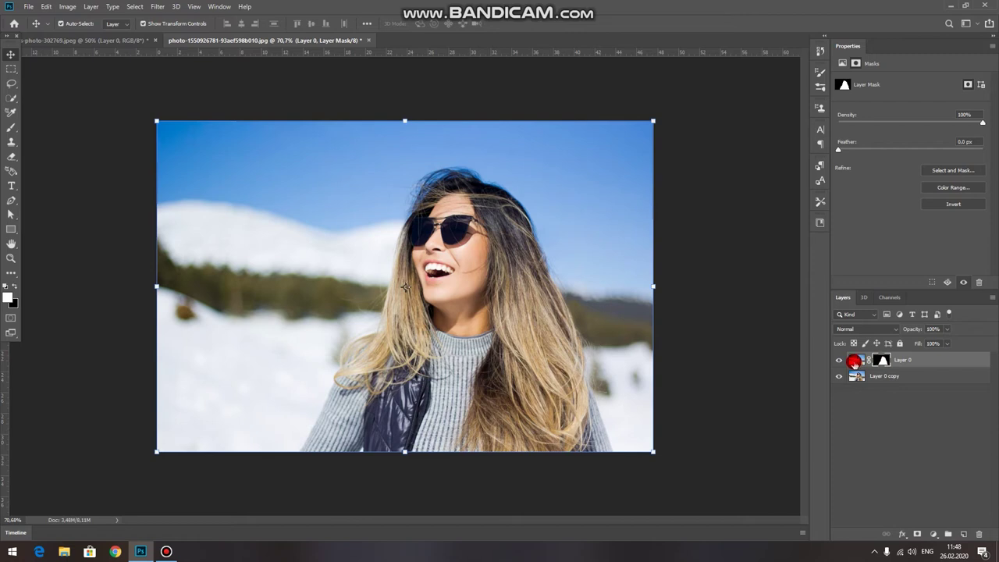
pyautogui.click(855, 362)
pyautogui.click(96, 40)
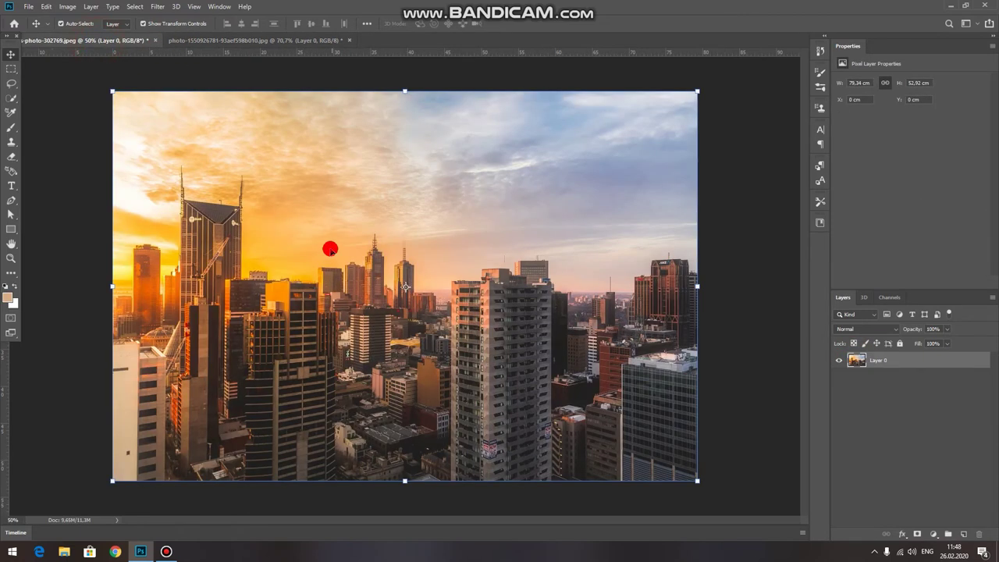
# Drag the city skyline into the portrait document as a new layer, accepting the paste profile.
pyautogui.moveTo(331, 248)
pyautogui.mouseDown()
pyautogui.moveTo(303, 155)
pyautogui.moveTo(330, 251)
pyautogui.mouseUp()
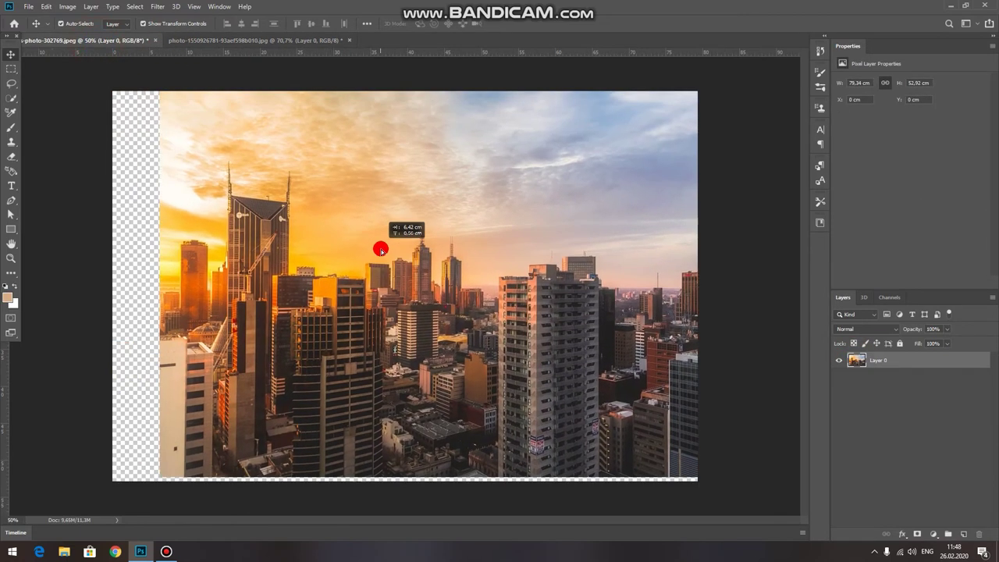
pyautogui.moveTo(331, 250)
pyautogui.mouseDown()
pyautogui.moveTo(279, 41)
pyautogui.moveTo(335, 254)
pyautogui.mouseUp()
pyautogui.click(543, 247)
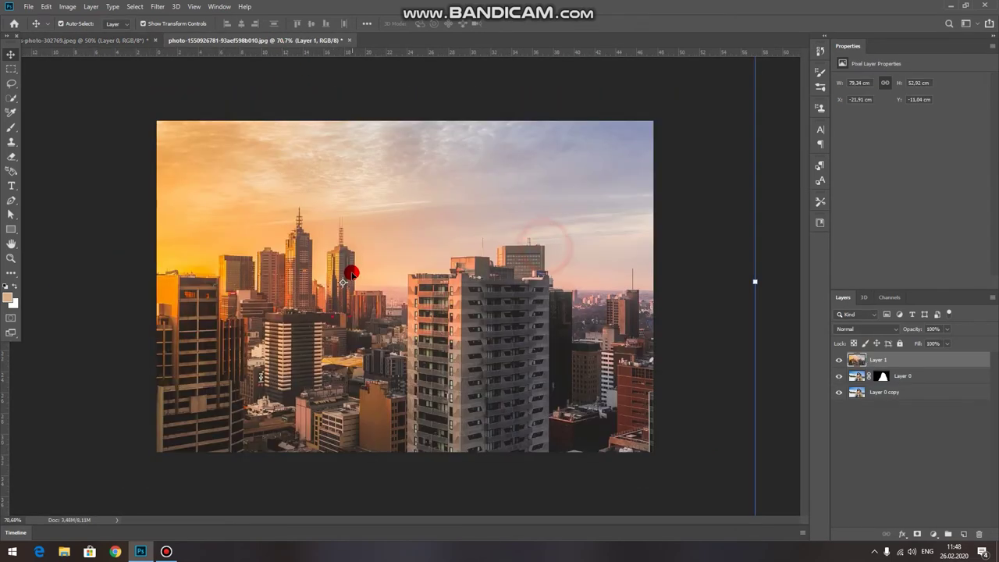
pyautogui.scroll(-2, 351, 273)
# Scale the city layer to 60% height, align it to the canvas edge, and commit.
pyautogui.moveTo(362, 92)
pyautogui.mouseDown()
pyautogui.moveTo(362, 257)
pyautogui.moveTo(379, 205)
pyautogui.mouseUp()
pyautogui.moveTo(396, 394); pyautogui.dragTo(396, 399)
pyautogui.moveTo(476, 297); pyautogui.dragTo(479, 291)
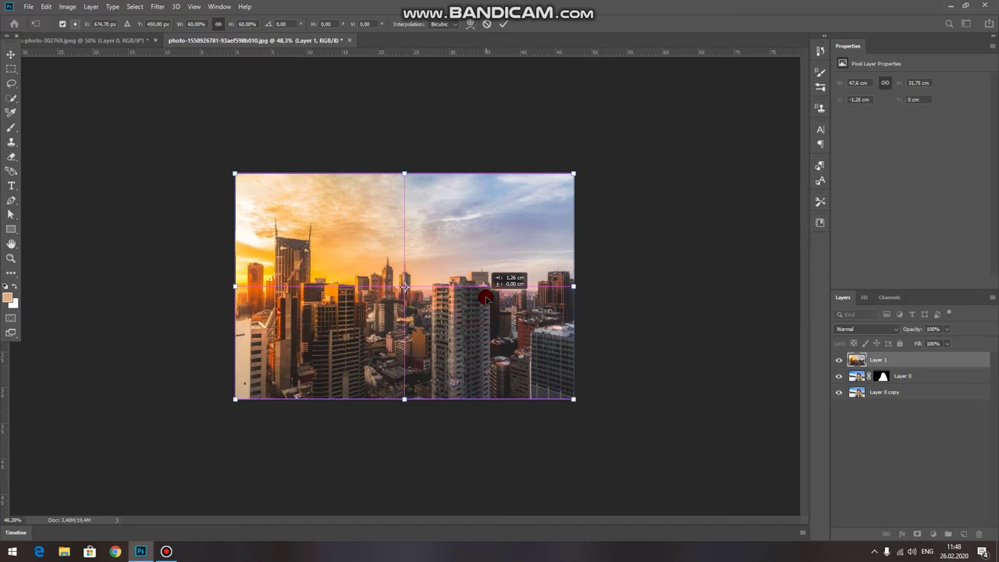
pyautogui.scroll(1, 453, 212)
pyautogui.click(503, 25)
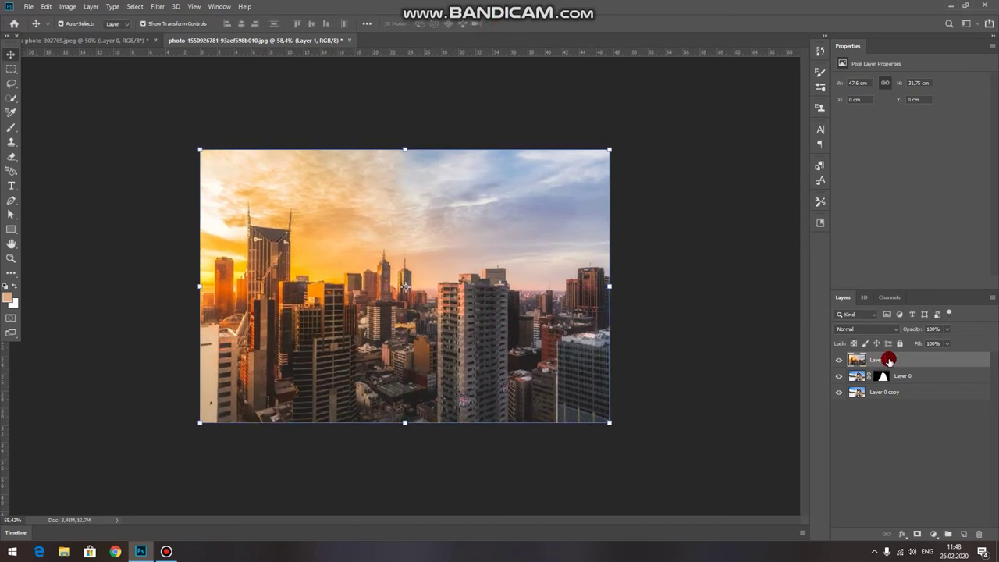
pyautogui.rightClick(889, 360)
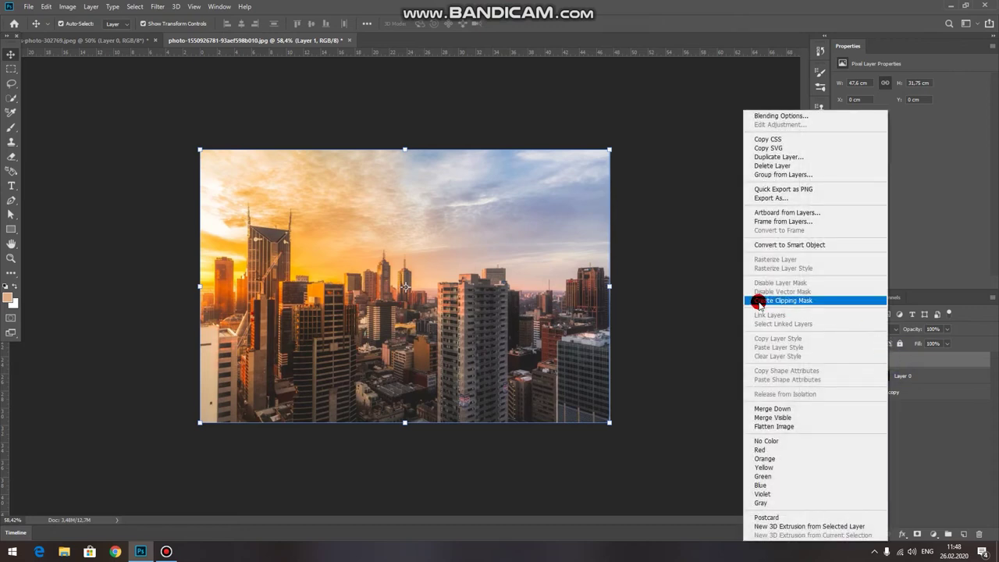
# Clip Layer 1 into the woman's silhouette as a clipping mask and zoom in on the portrait.
pyautogui.click(805, 302)
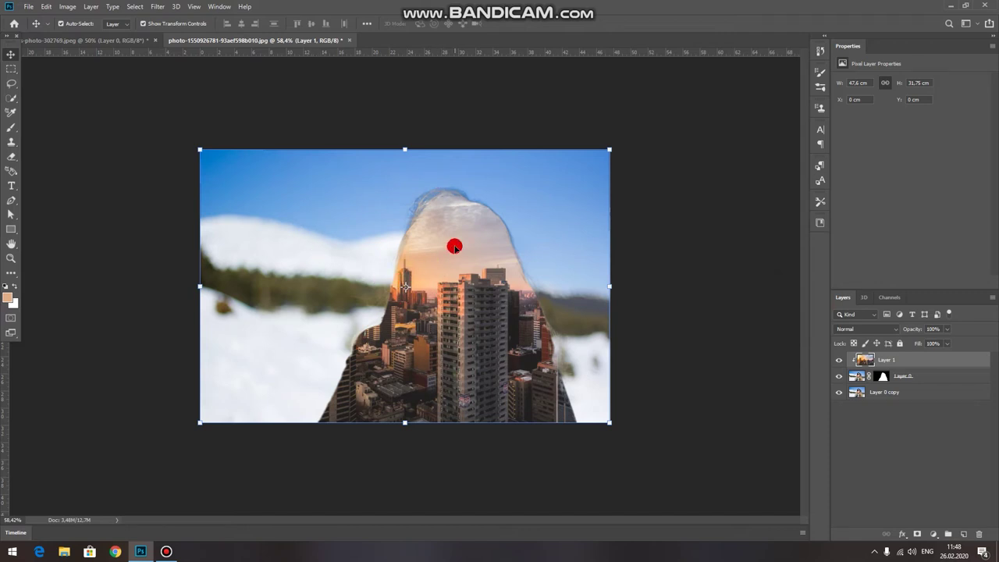
pyautogui.moveTo(454, 247); pyautogui.dragTo(402, 225)
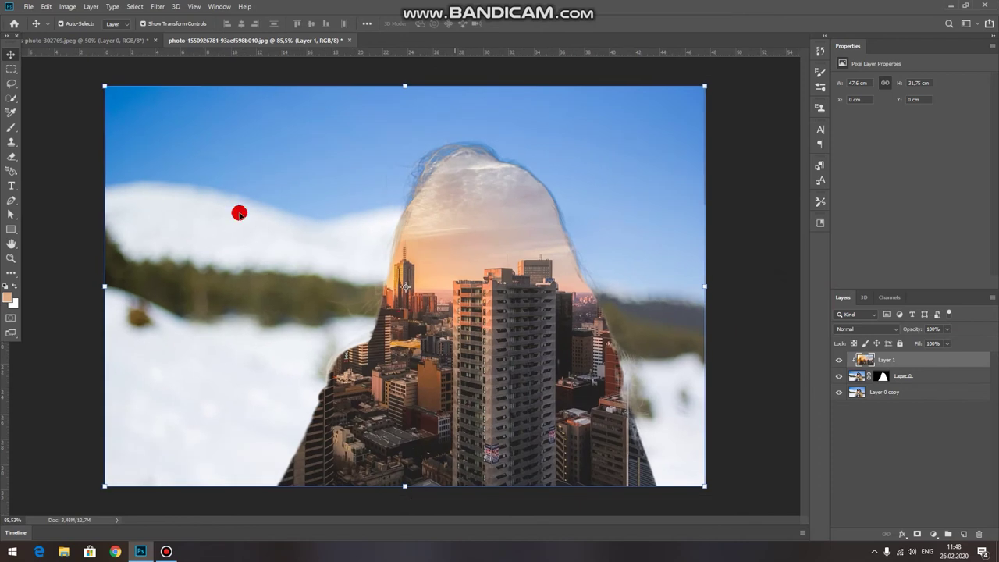
pyautogui.click(11, 156)
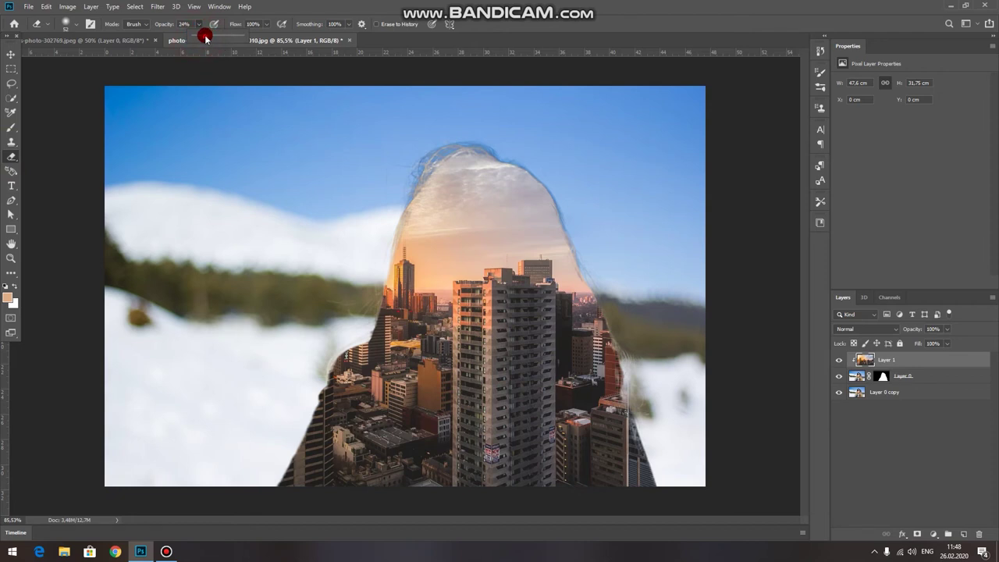
# With a soft 143 px eraser, fade the city over her head, face, shoulders and right side.
pyautogui.moveTo(466, 182); pyautogui.dragTo(459, 191)
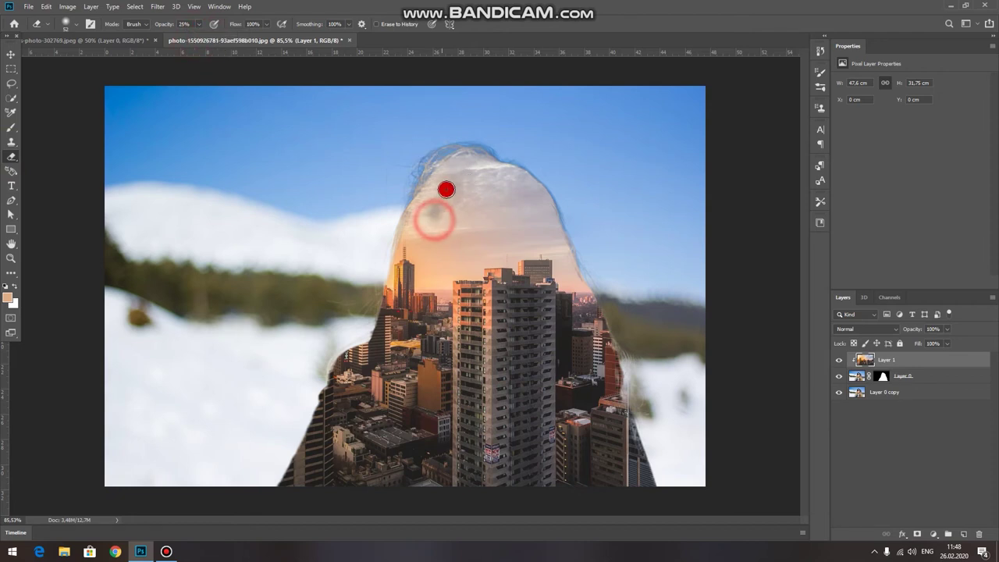
pyautogui.rightClick(459, 191)
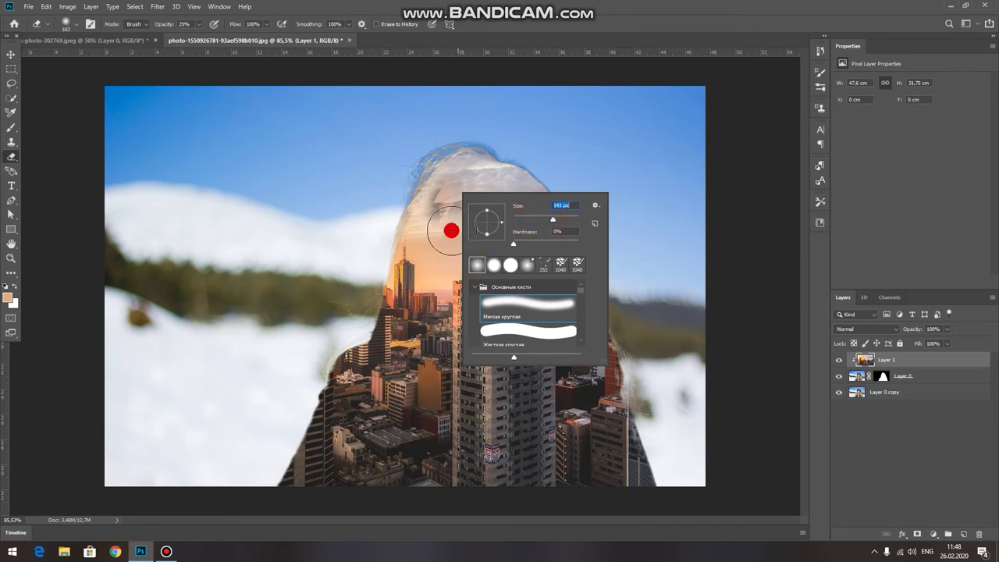
pyautogui.press('Return')
pyautogui.moveTo(439, 212); pyautogui.dragTo(451, 179)
pyautogui.moveTo(484, 226)
pyautogui.mouseDown()
pyautogui.moveTo(447, 246)
pyautogui.moveTo(442, 224)
pyautogui.moveTo(413, 237)
pyautogui.moveTo(414, 261)
pyautogui.moveTo(469, 343)
pyautogui.moveTo(489, 263)
pyautogui.moveTo(484, 272)
pyautogui.mouseUp()
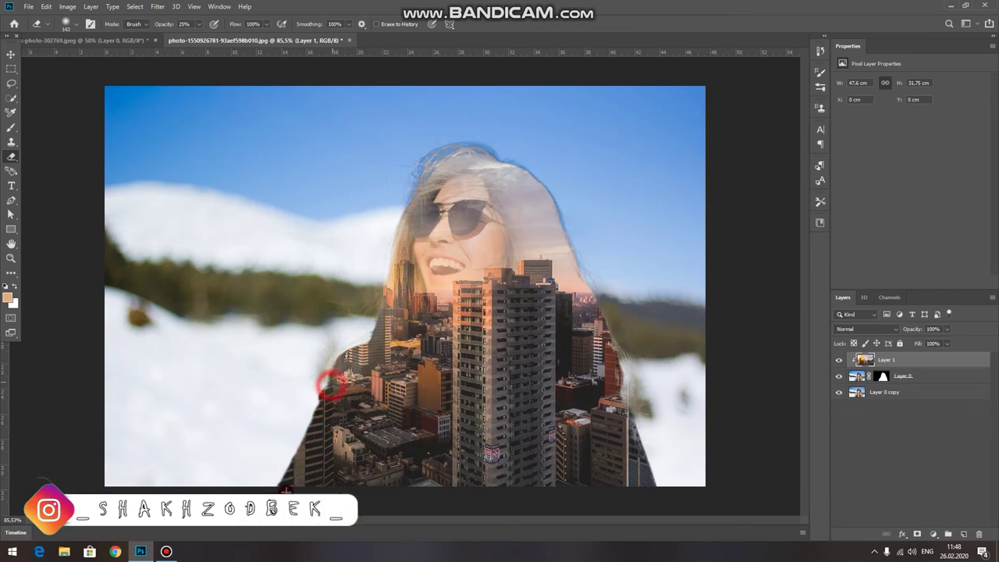
pyautogui.moveTo(330, 384); pyautogui.dragTo(355, 359)
pyautogui.moveTo(582, 309); pyautogui.dragTo(573, 430)
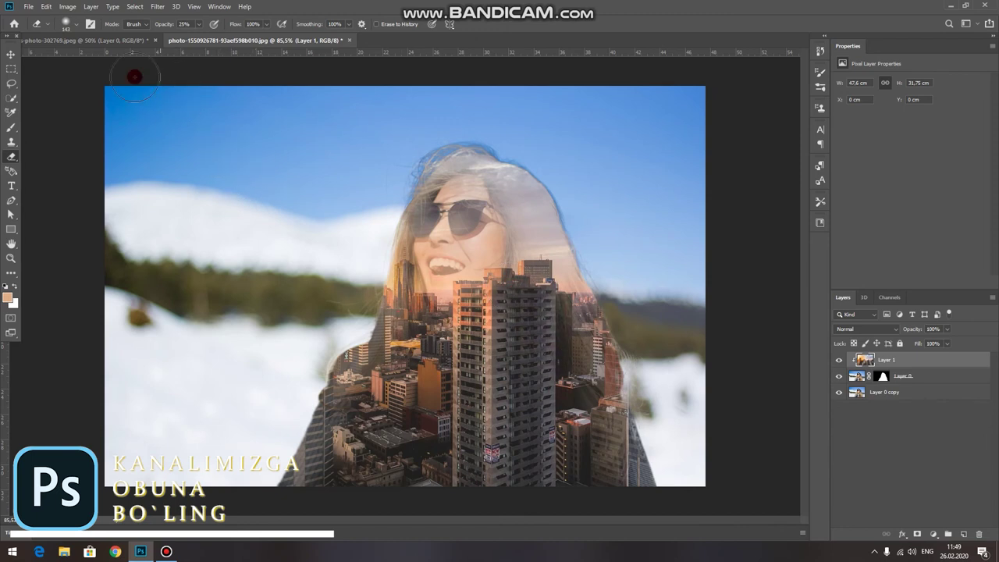
# Faintly erase the central building at 6%, then 13% eraser opacity.
pyautogui.click(195, 25)
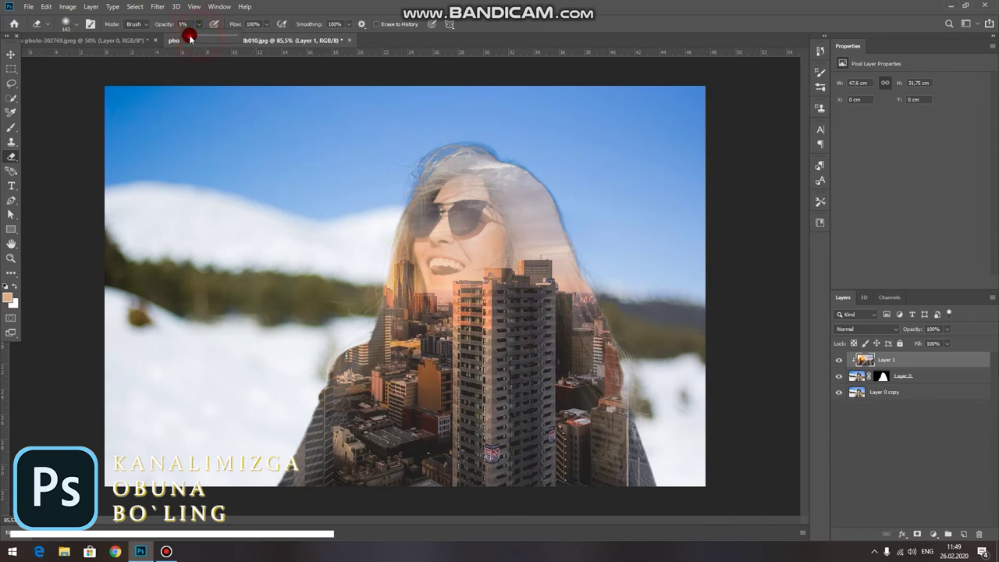
pyautogui.click(495, 290)
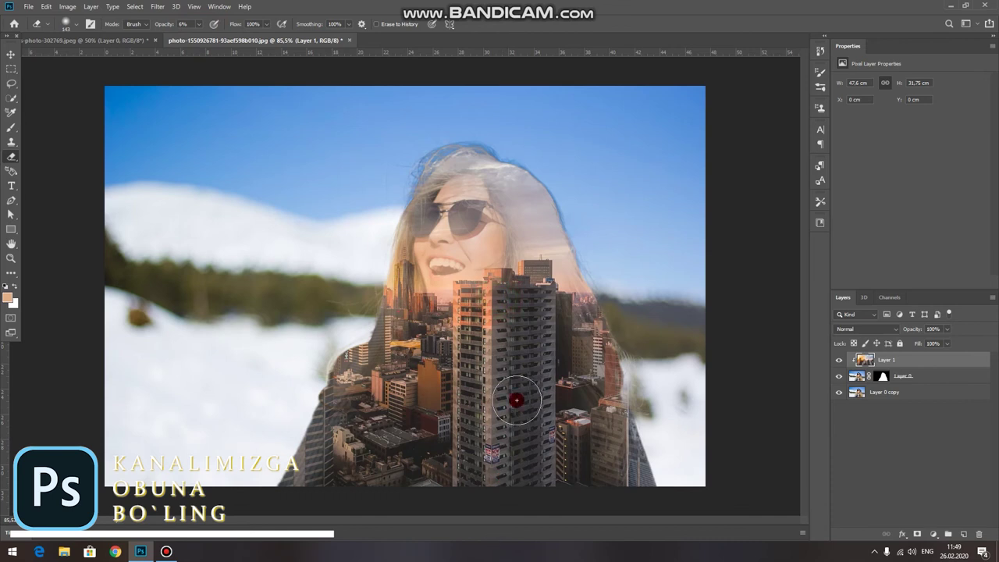
pyautogui.moveTo(513, 329)
pyautogui.mouseDown()
pyautogui.moveTo(547, 330)
pyautogui.moveTo(536, 331)
pyautogui.moveTo(491, 487)
pyautogui.moveTo(492, 345)
pyautogui.moveTo(439, 286)
pyautogui.moveTo(457, 312)
pyautogui.moveTo(393, 385)
pyautogui.moveTo(408, 335)
pyautogui.moveTo(410, 351)
pyautogui.moveTo(473, 296)
pyautogui.moveTo(485, 315)
pyautogui.moveTo(470, 335)
pyautogui.moveTo(492, 270)
pyautogui.moveTo(465, 314)
pyautogui.moveTo(499, 282)
pyautogui.moveTo(459, 311)
pyautogui.mouseUp()
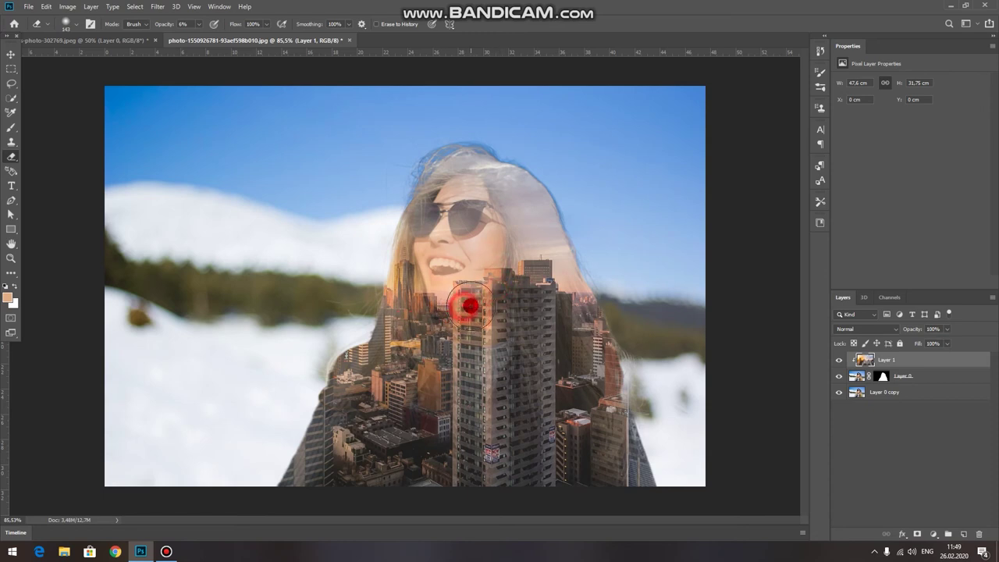
pyautogui.click(199, 24)
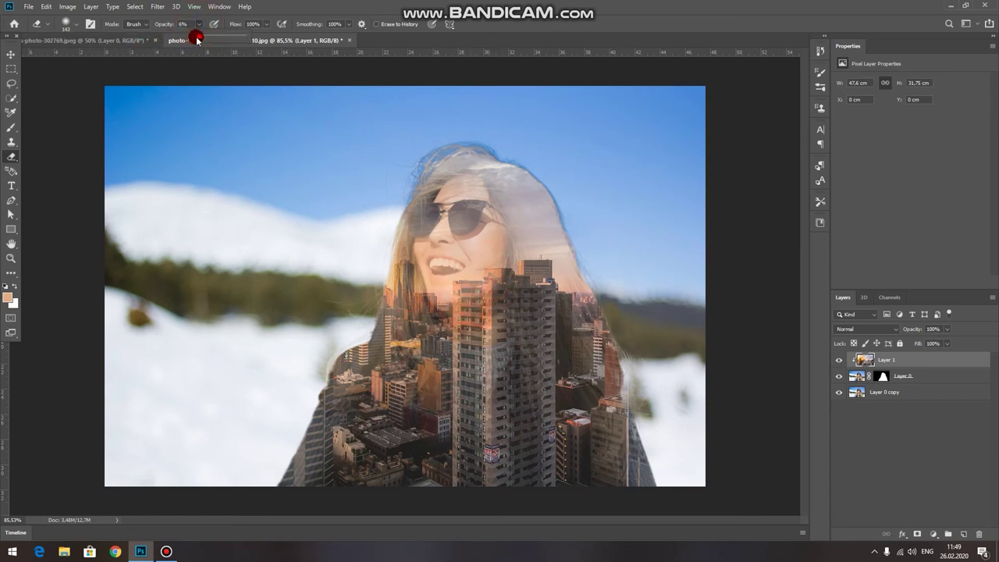
pyautogui.moveTo(202, 37); pyautogui.dragTo(205, 38)
pyautogui.moveTo(495, 276)
pyautogui.mouseDown()
pyautogui.moveTo(424, 319)
pyautogui.moveTo(486, 292)
pyautogui.mouseUp()
pyautogui.moveTo(424, 328)
pyautogui.mouseDown()
pyautogui.moveTo(420, 289)
pyautogui.moveTo(506, 252)
pyautogui.moveTo(533, 199)
pyautogui.moveTo(568, 266)
pyautogui.moveTo(562, 283)
pyautogui.moveTo(541, 288)
pyautogui.mouseUp()
pyautogui.click(536, 328)
pyautogui.click(539, 361)
pyautogui.moveTo(541, 434)
pyautogui.mouseDown()
pyautogui.moveTo(591, 435)
pyautogui.moveTo(538, 396)
pyautogui.moveTo(499, 391)
pyautogui.moveTo(504, 445)
pyautogui.moveTo(413, 396)
pyautogui.moveTo(442, 408)
pyautogui.moveTo(377, 444)
pyautogui.moveTo(367, 368)
pyautogui.moveTo(397, 297)
pyautogui.moveTo(355, 379)
pyautogui.mouseUp()
pyautogui.scroll(-2, 346, 393)
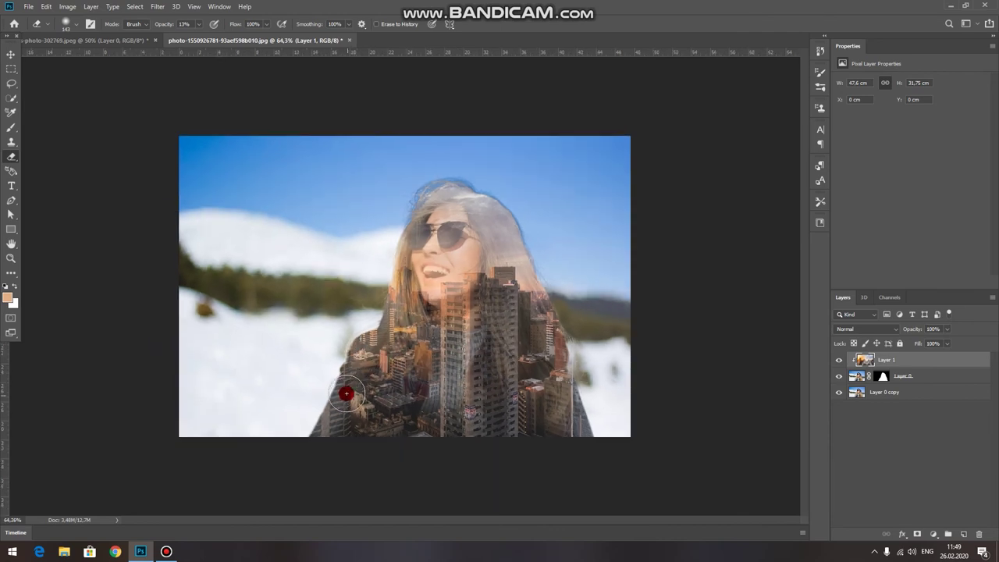
pyautogui.scroll(-1, 327, 382)
pyautogui.click(11, 55)
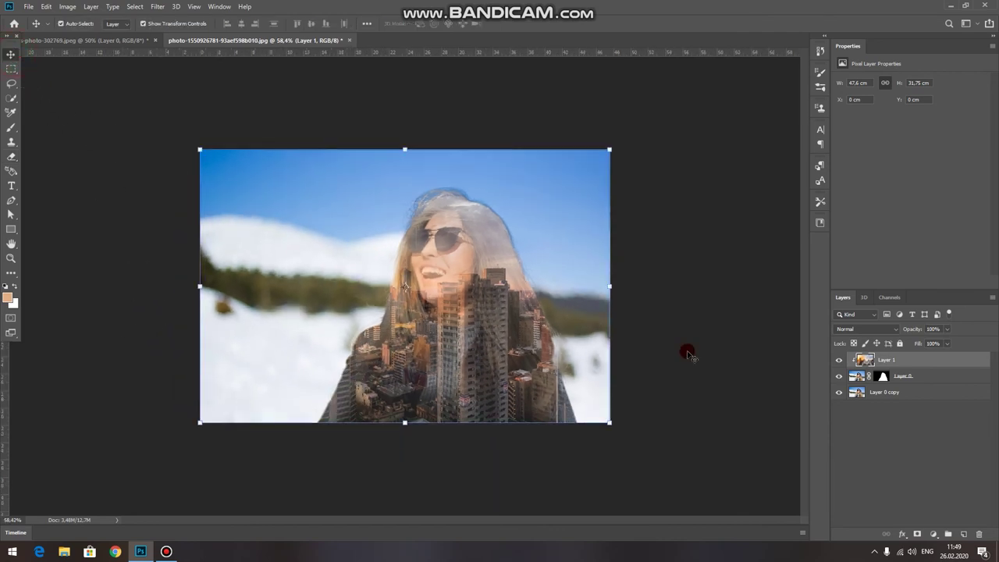
# Fill Layer 0 copy with light grey #d9d9d9 using Edit > Fill.
pyautogui.click(896, 391)
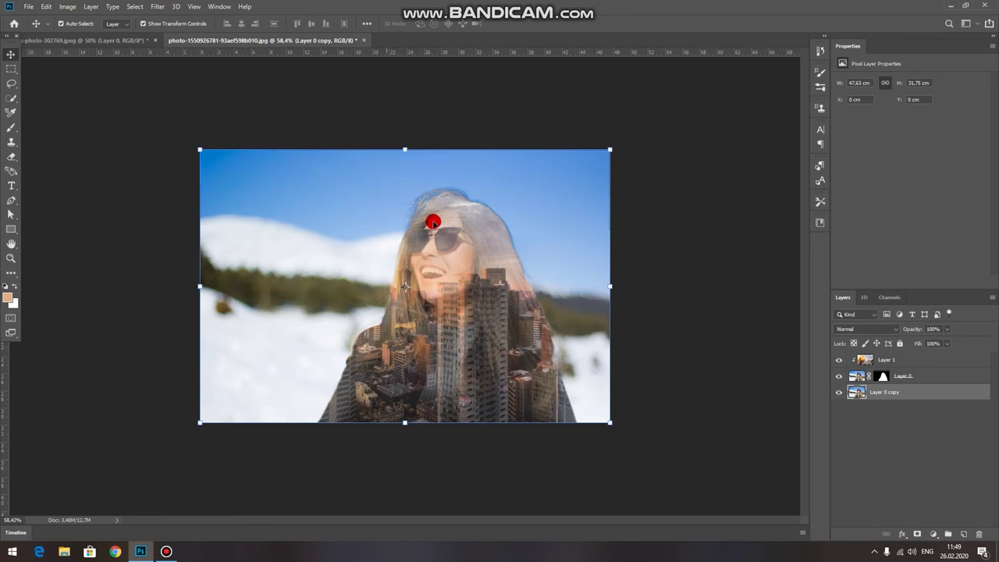
pyautogui.click(47, 8)
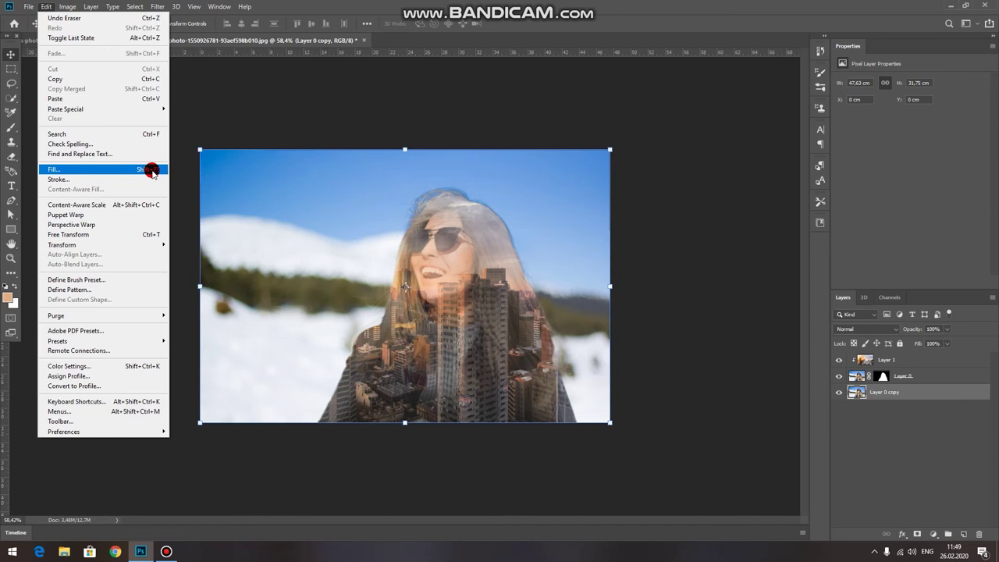
pyautogui.click(152, 171)
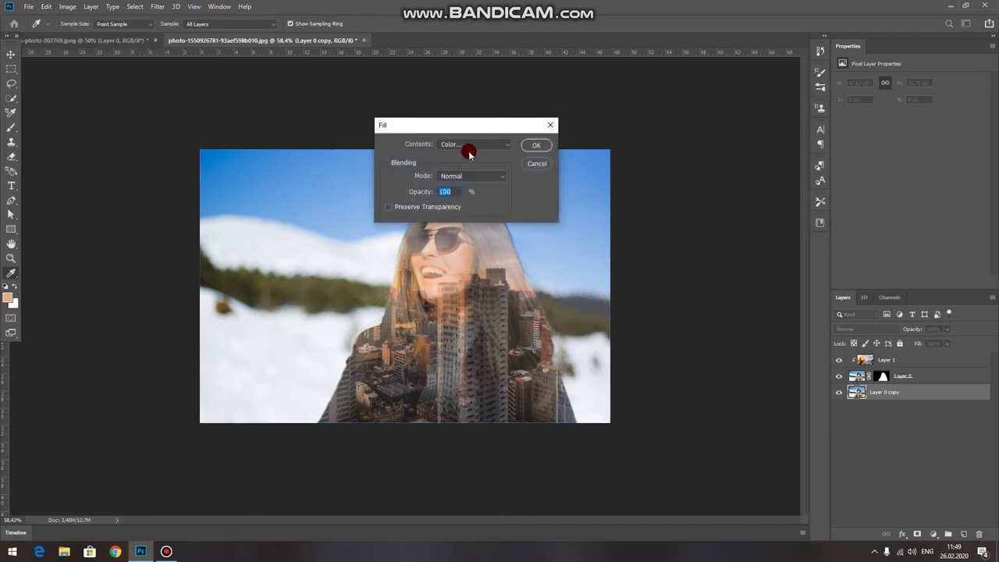
pyautogui.click(464, 144)
pyautogui.click(453, 167)
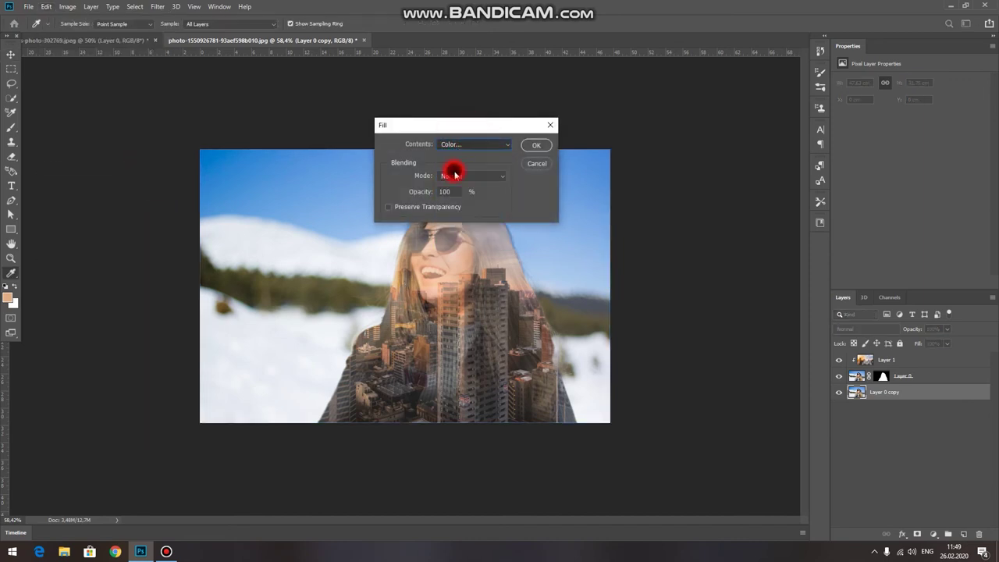
pyautogui.moveTo(646, 244); pyautogui.dragTo(645, 260)
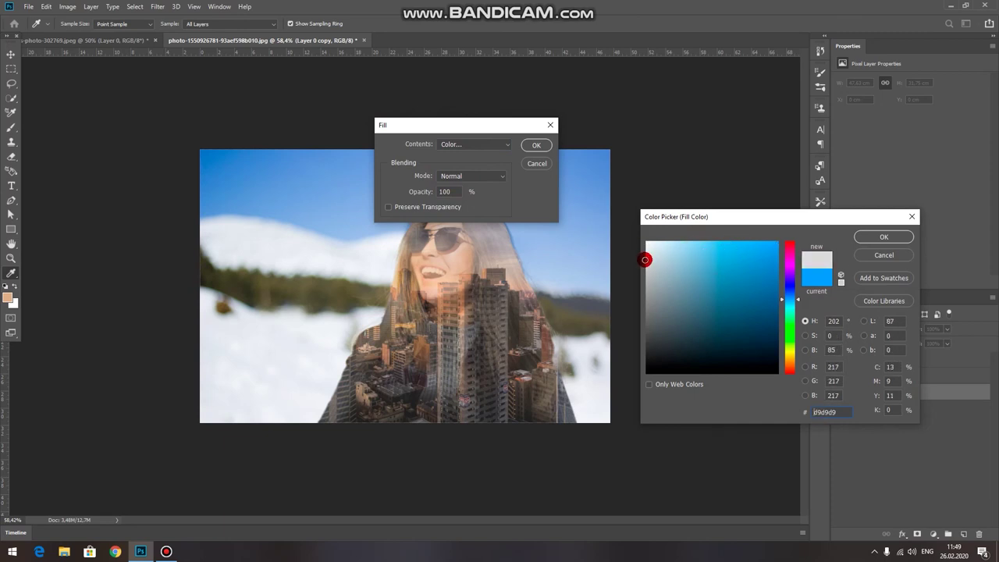
pyautogui.click(876, 239)
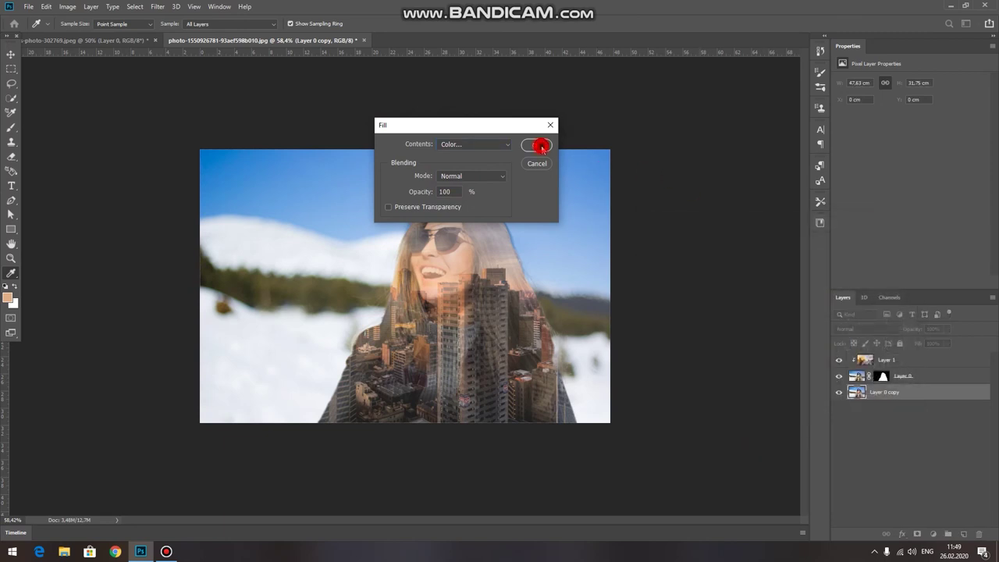
pyautogui.click(541, 147)
pyautogui.press('v')
pyautogui.scroll(2, 531, 148)
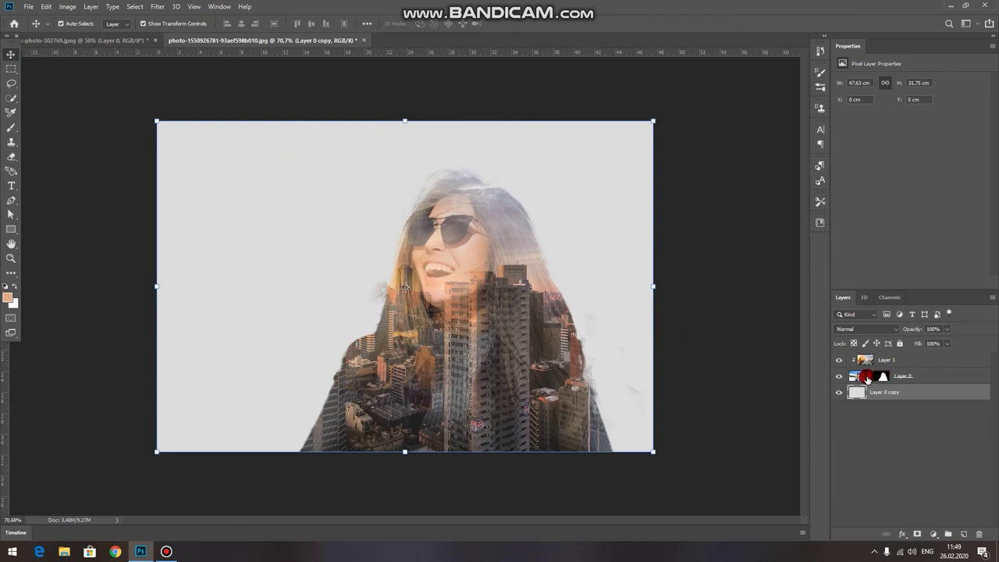
# Add a Black & White adjustment above the woman's layer with the Yellows slider lowered.
pyautogui.click(872, 380)
pyautogui.click(933, 536)
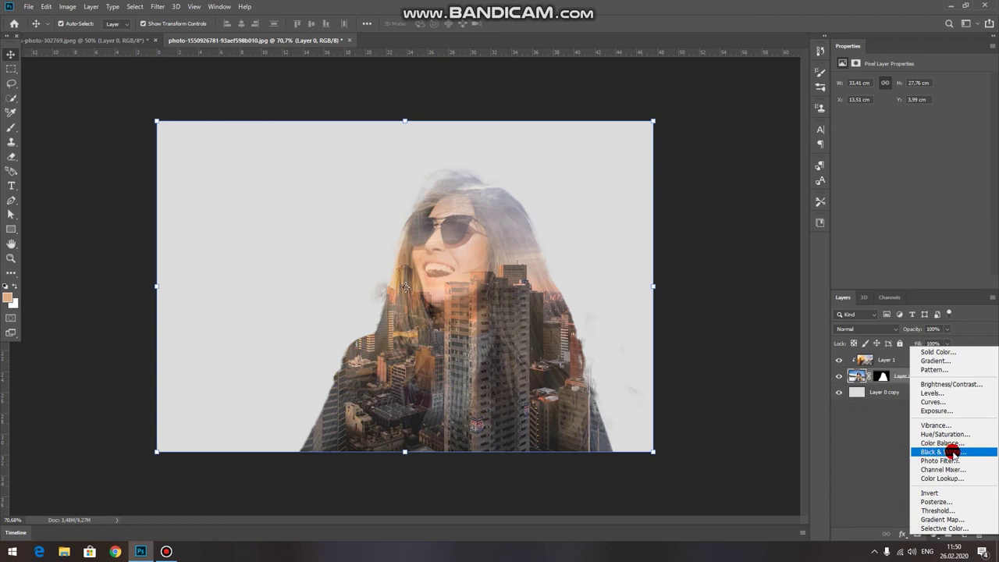
pyautogui.click(952, 453)
pyautogui.moveTo(914, 143)
pyautogui.mouseDown()
pyautogui.moveTo(932, 142)
pyautogui.moveTo(904, 143)
pyautogui.mouseUp()
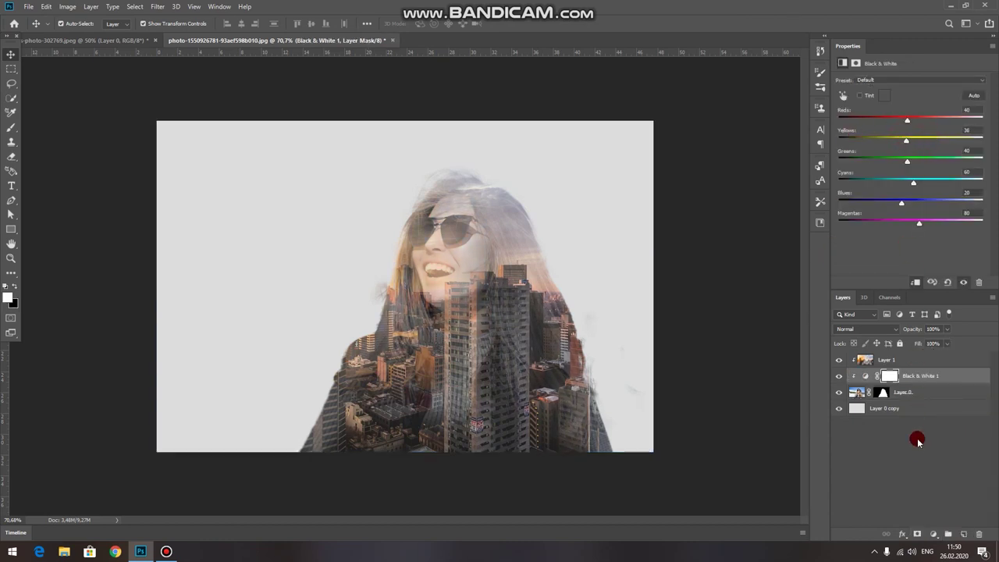
pyautogui.click(916, 435)
pyautogui.click(12, 184)
pyautogui.click(192, 214)
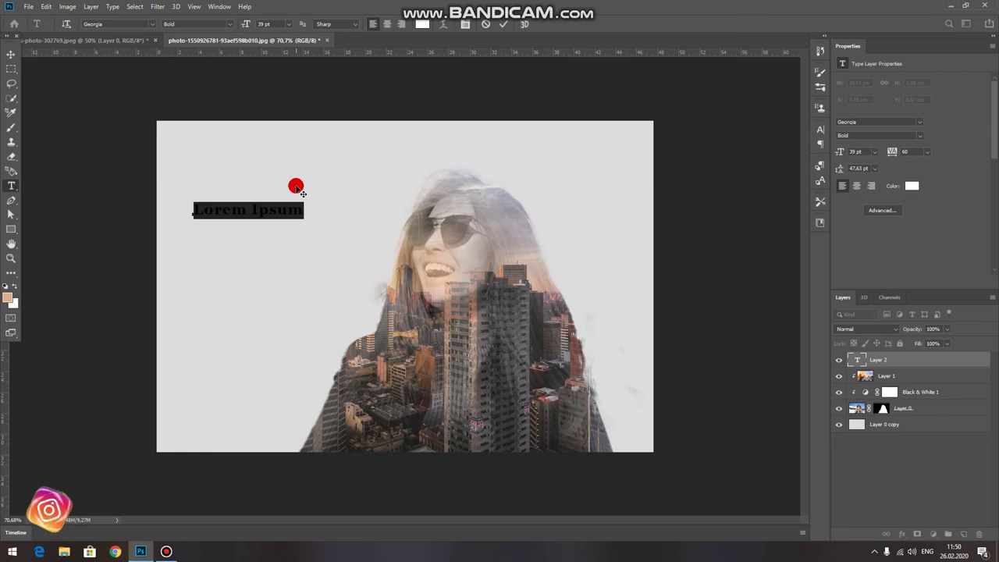
# Place a 'YOUR NAME' title near the top left, then change NAME to 'TEXT'.
pyautogui.write('YO')
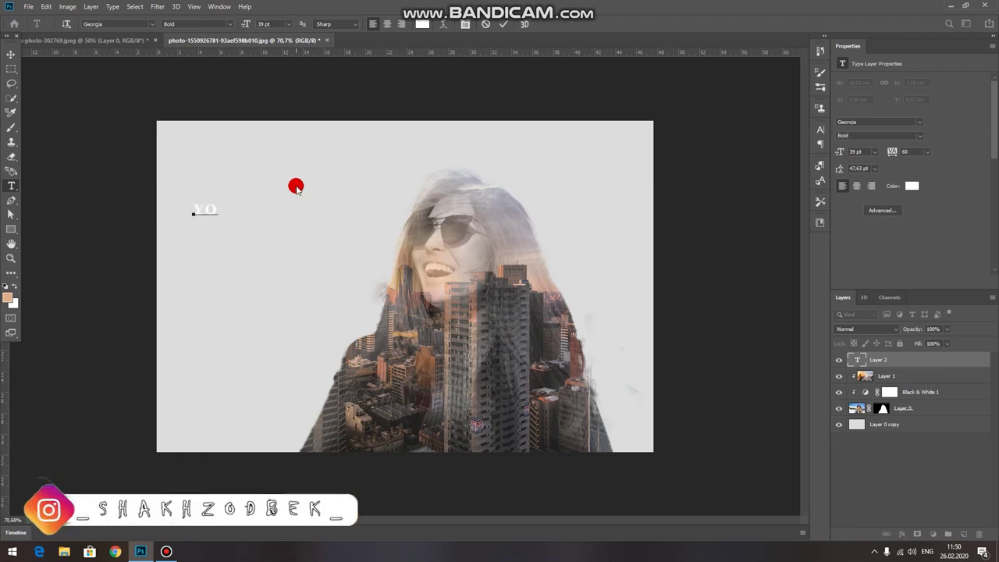
pyautogui.write('UR NA')
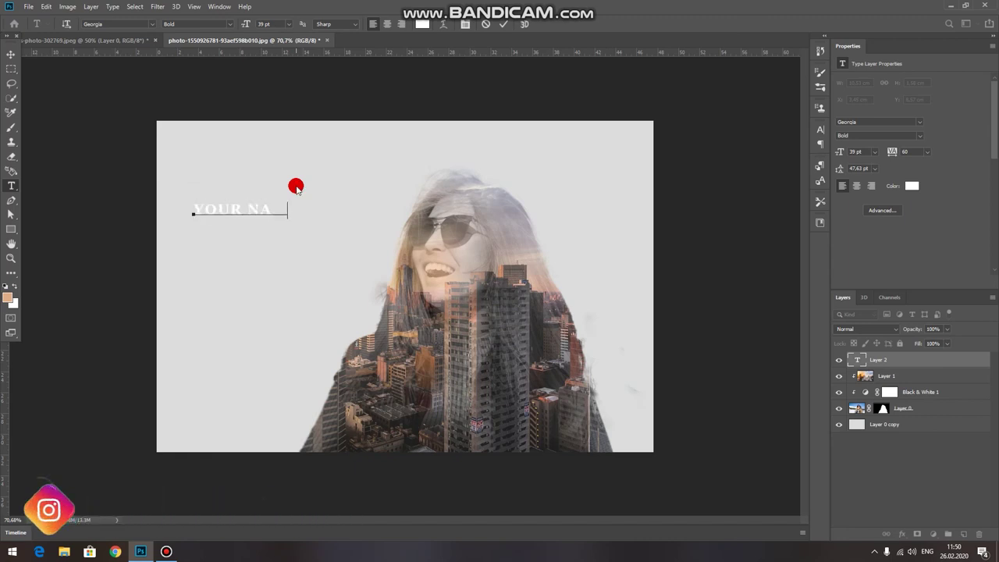
pyautogui.write('ME')
pyautogui.click(11, 54)
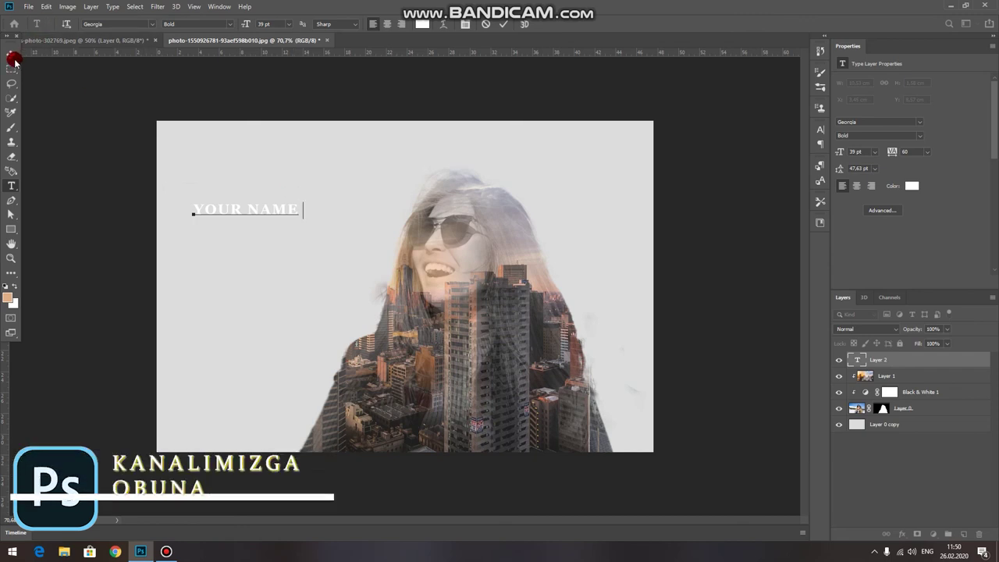
pyautogui.moveTo(225, 208); pyautogui.dragTo(254, 199)
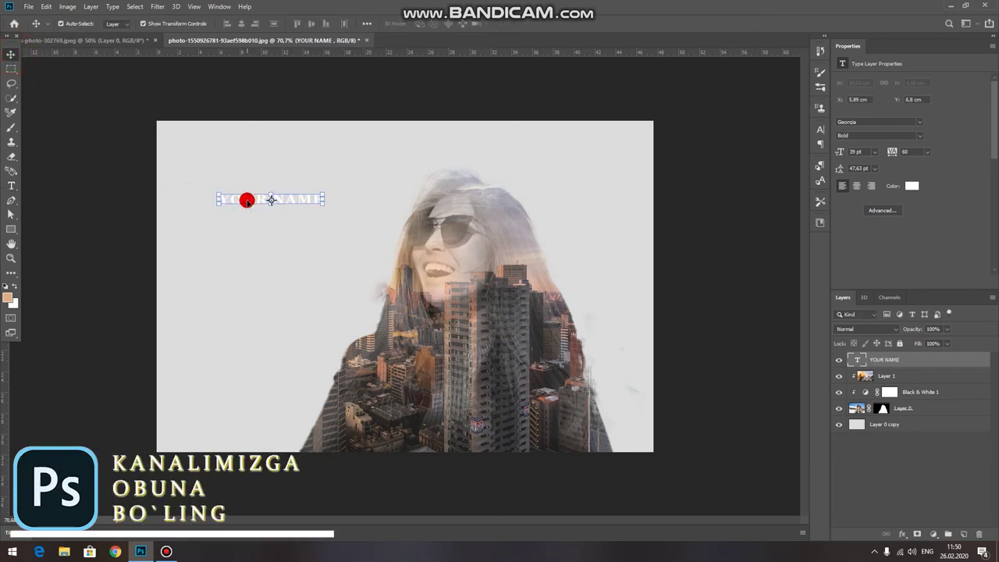
pyautogui.doubleClick(243, 198)
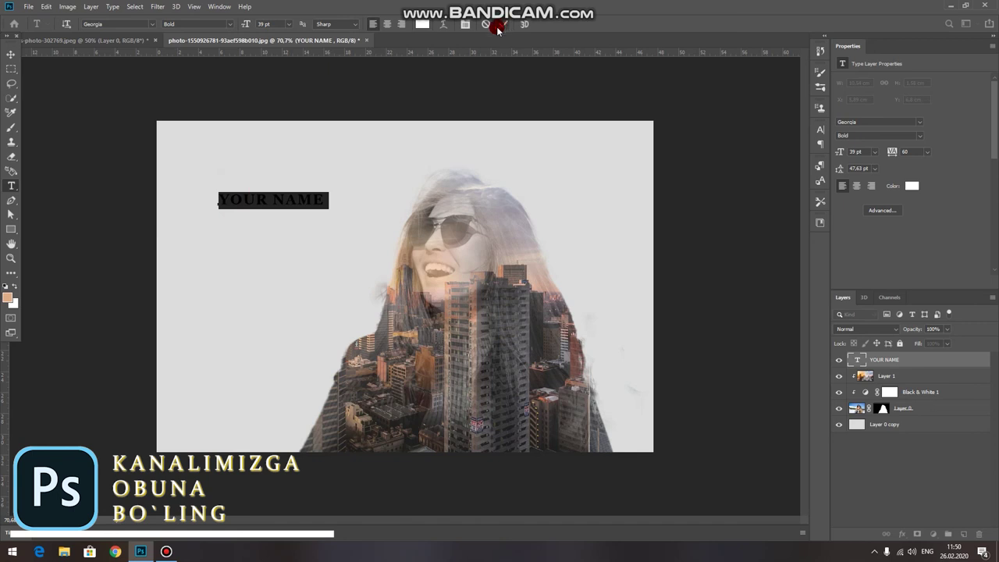
pyautogui.moveTo(319, 199); pyautogui.dragTo(279, 202)
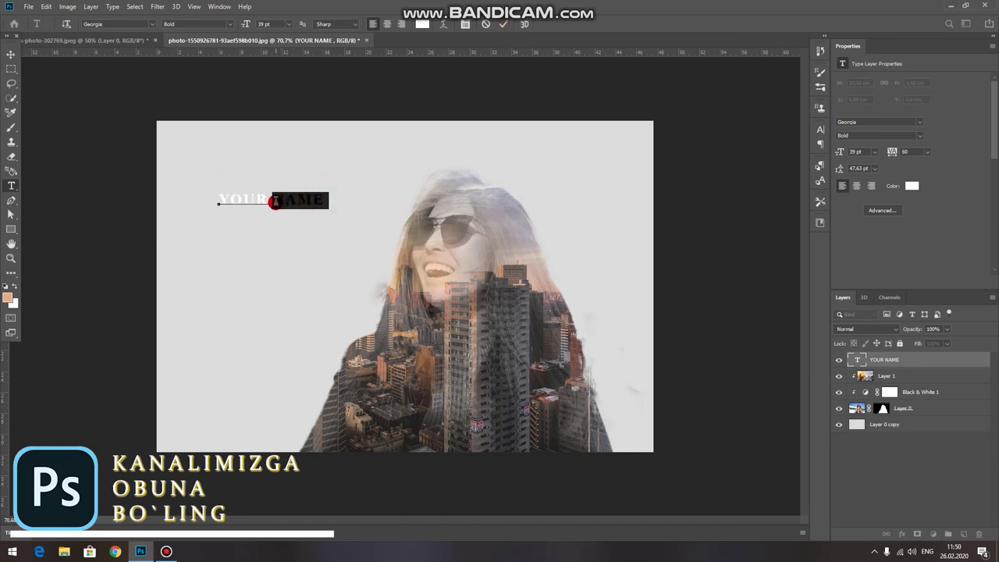
pyautogui.write('TEXT')
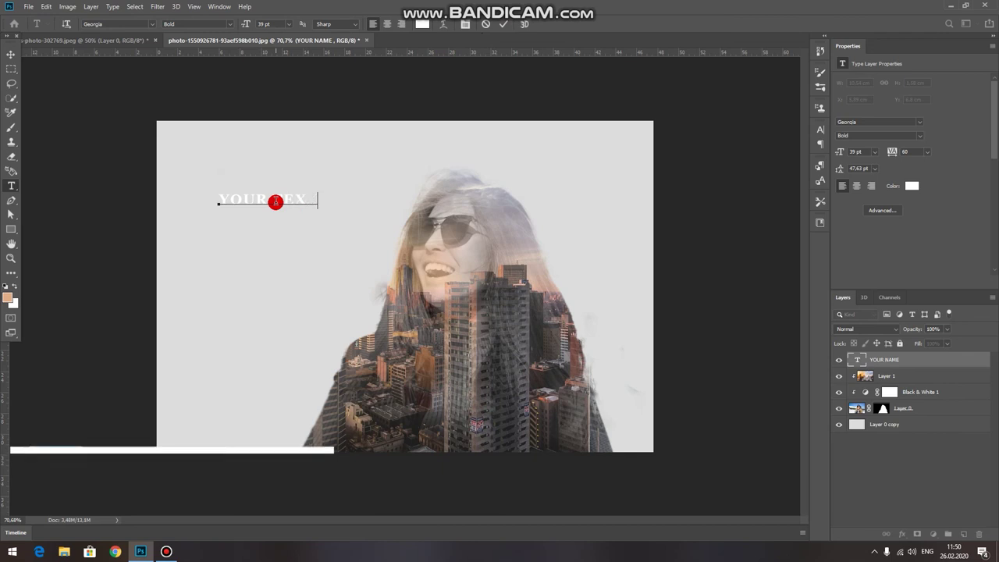
# Colour the whole 'YOUR TEXT' title black and commit the edit.
pyautogui.moveTo(319, 199); pyautogui.dragTo(195, 202)
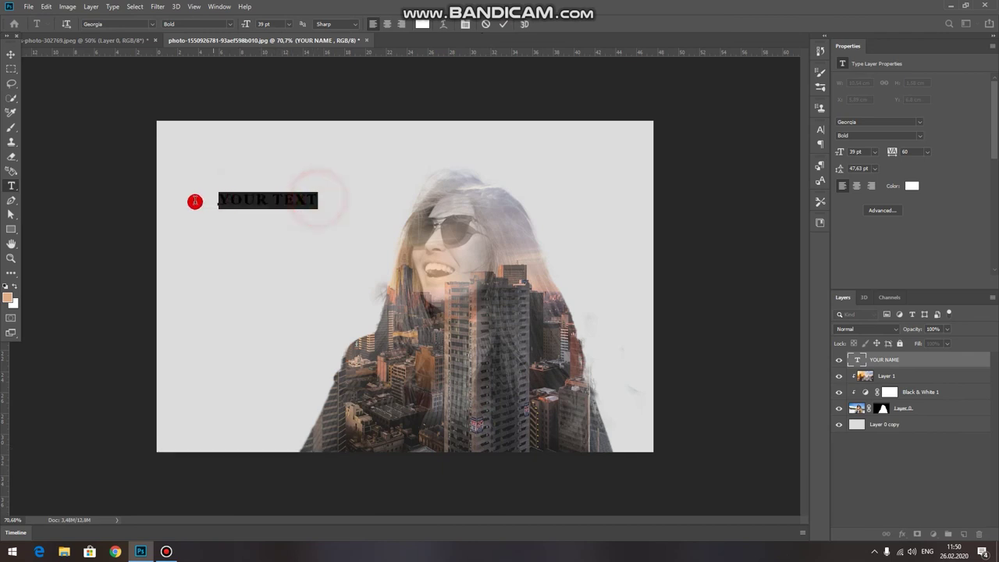
pyautogui.click(422, 24)
pyautogui.moveTo(663, 279); pyautogui.dragTo(646, 374)
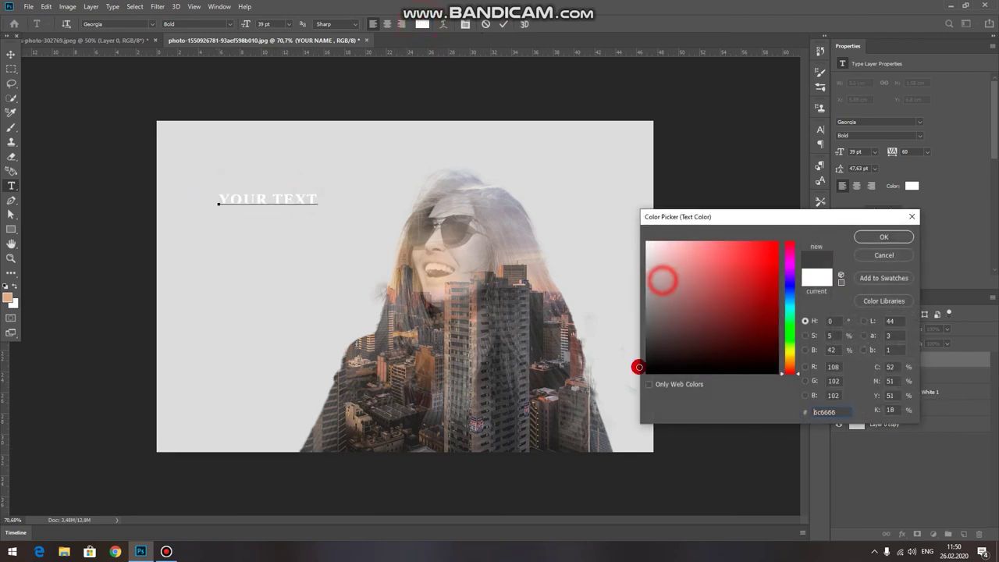
pyautogui.click(885, 237)
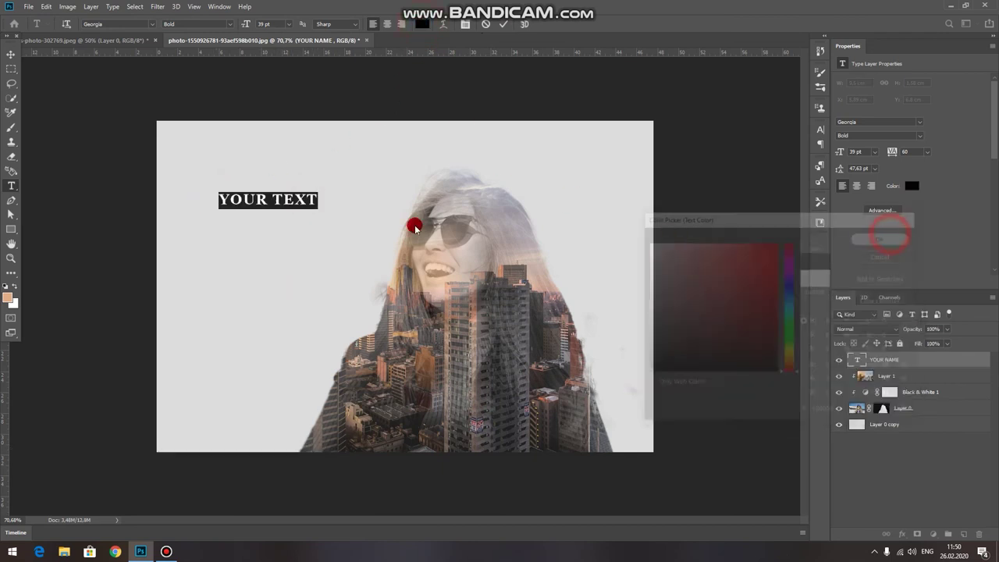
pyautogui.click(11, 54)
pyautogui.click(268, 196)
# Scale the 'YOUR TEXT' title to about 176% and drop it left, level with the chin.
pyautogui.moveTo(268, 196)
pyautogui.mouseDown()
pyautogui.moveTo(271, 184)
pyautogui.moveTo(270, 299)
pyautogui.mouseUp()
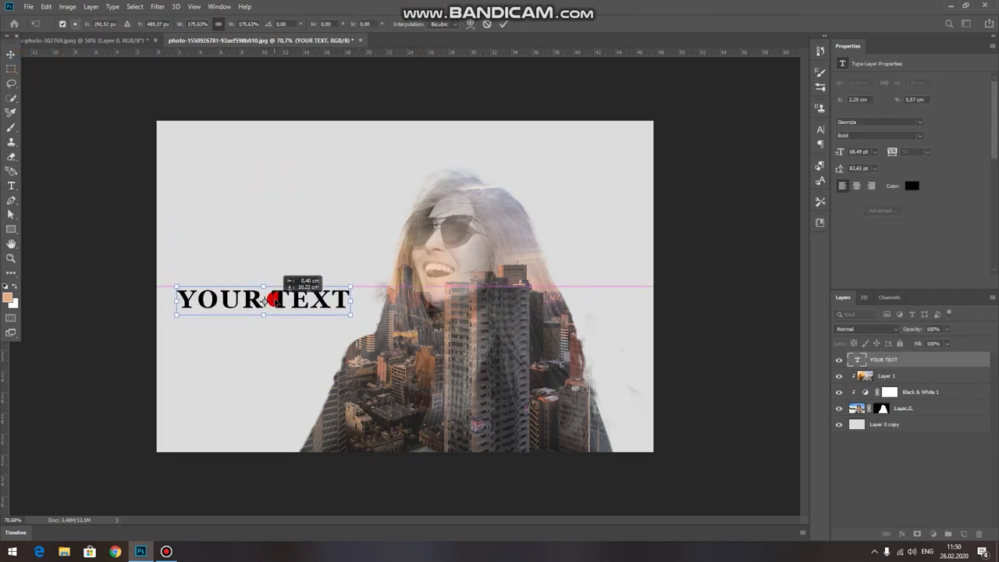
pyautogui.click(129, 206)
pyautogui.click(305, 212)
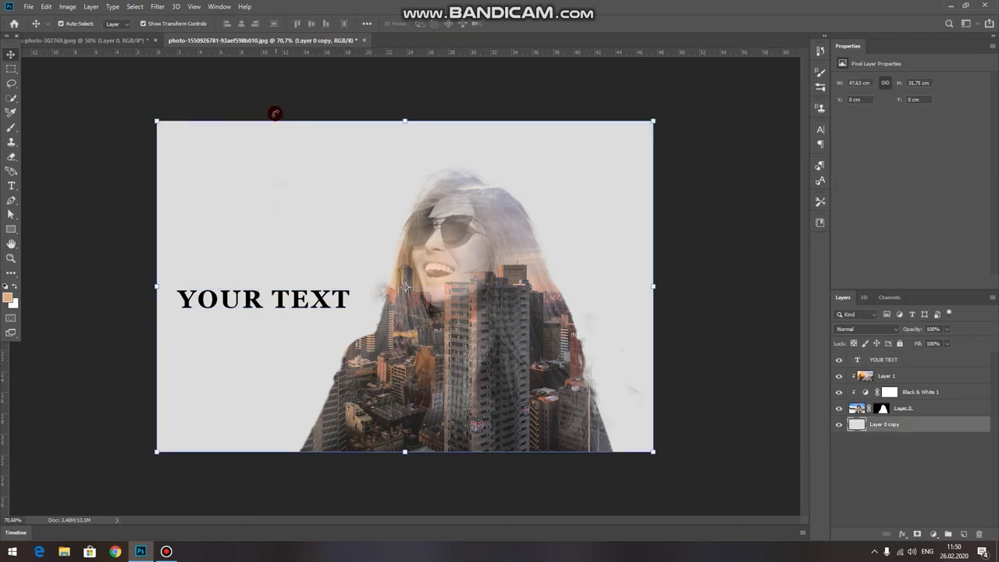
pyautogui.scroll(-1, 276, 115)
pyautogui.click(453, 111)
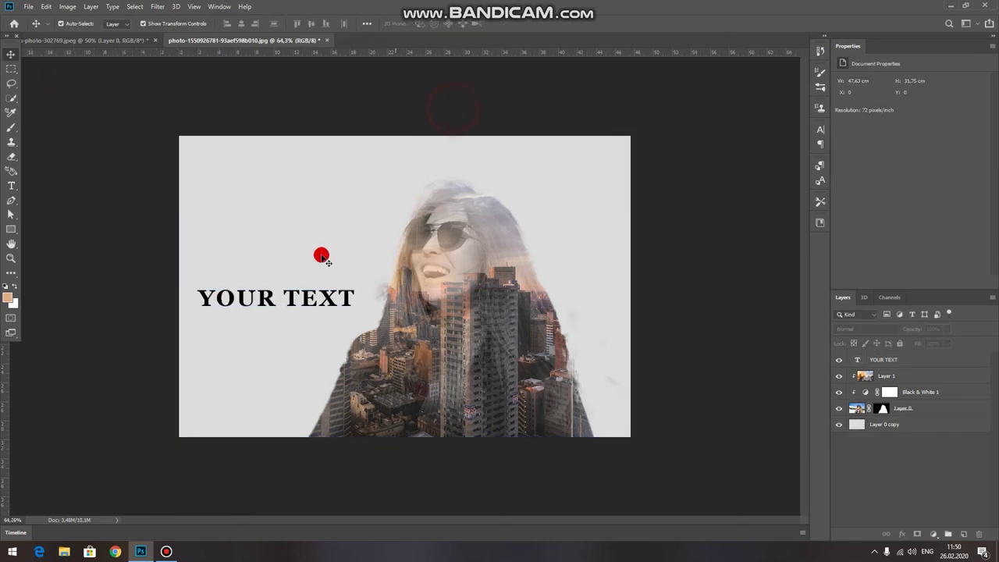